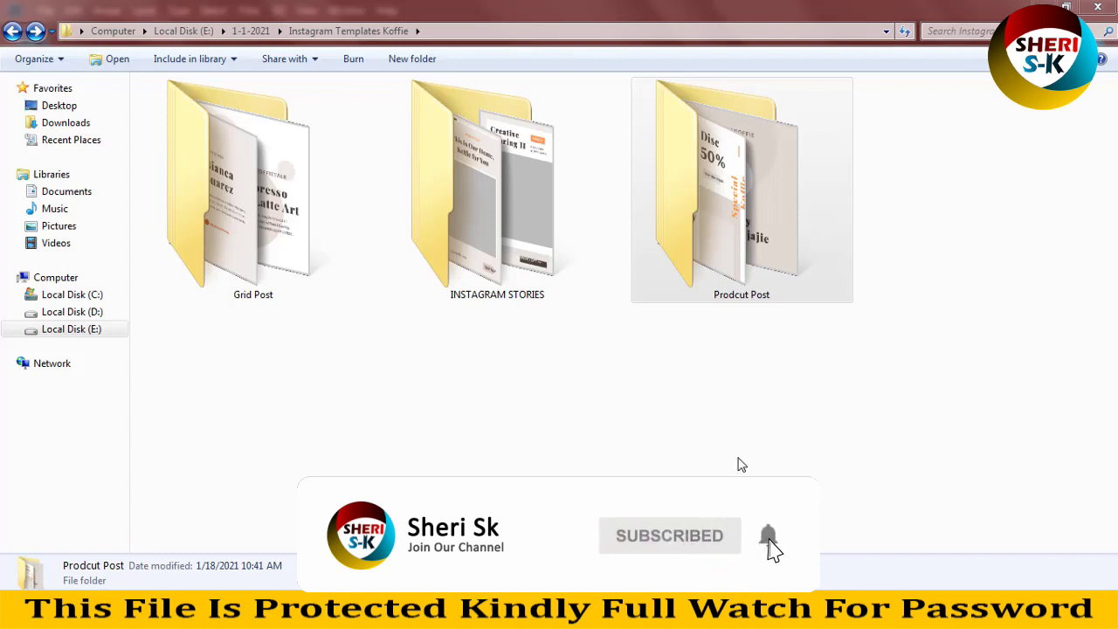
Browse the Prodcut Post and INSTAGRAM STORIES folders, then open Grid Post
left_click(766, 277)
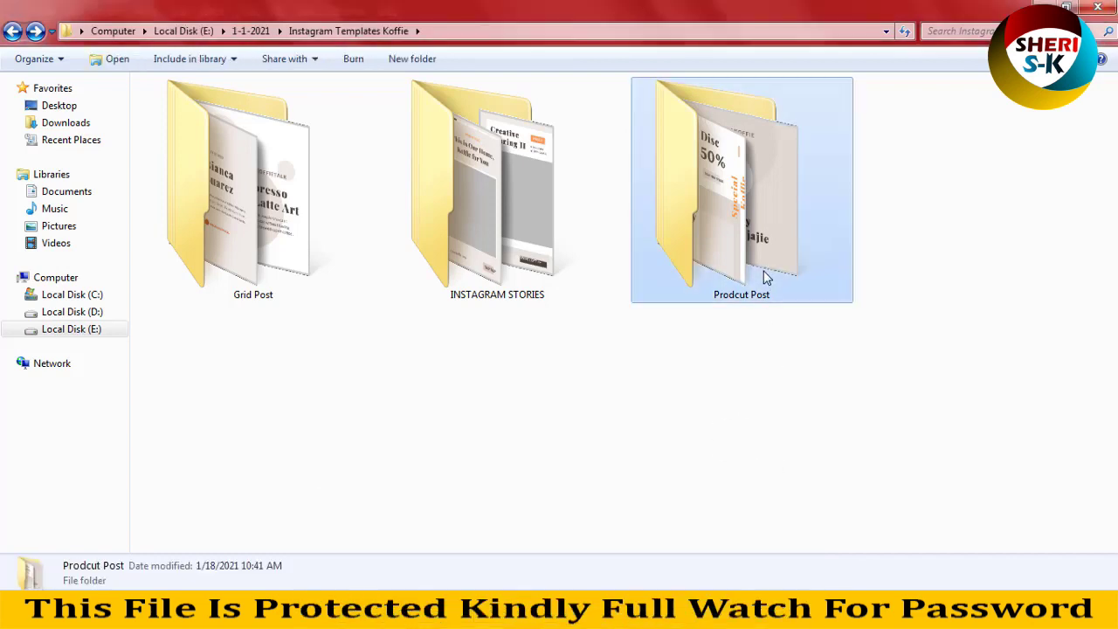
left_click(525, 229)
left_click(238, 290)
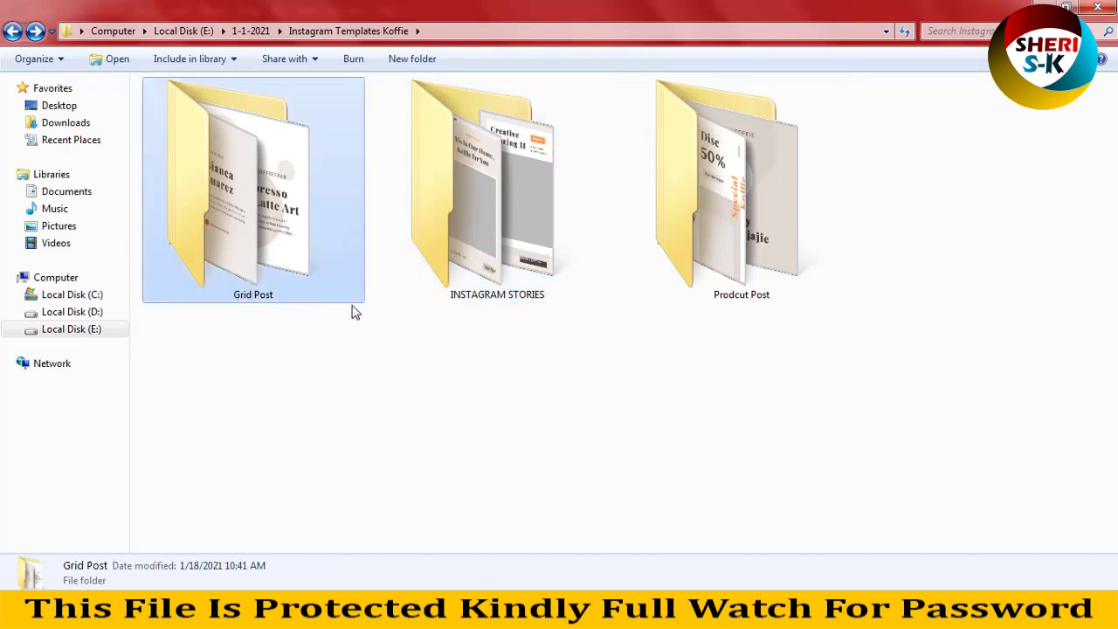
double_click(289, 264)
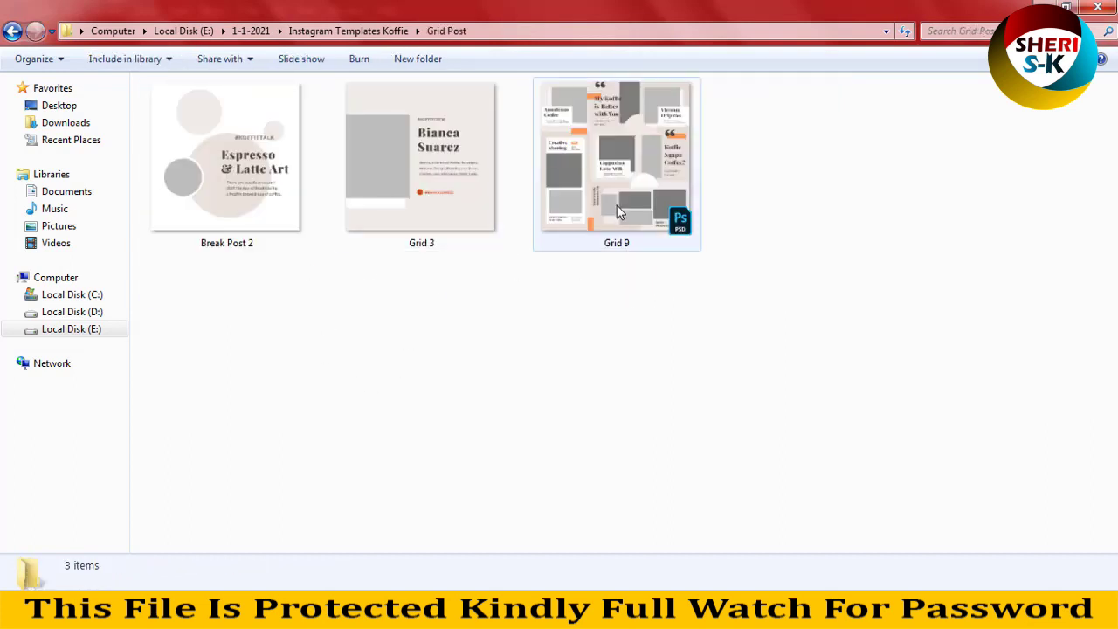
Check the Break Post 2, Grid 3 and Grid 9 file details, then drag Grid 9 into Photoshop
left_click(615, 197)
left_click(290, 167)
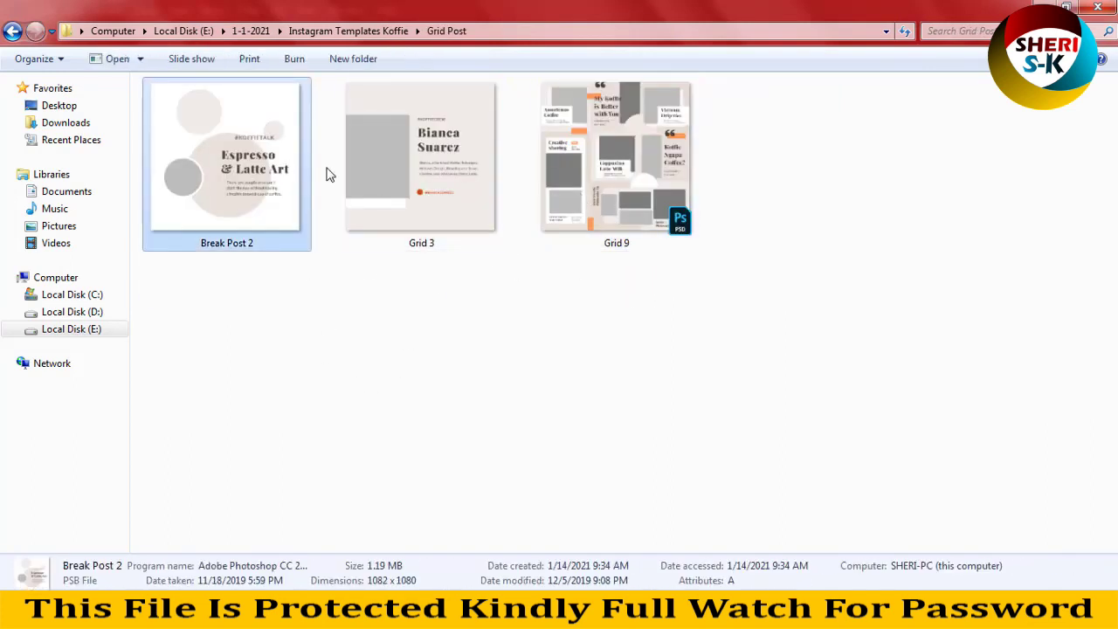
left_click(411, 170)
left_click(662, 177)
mouse_move(617, 157)
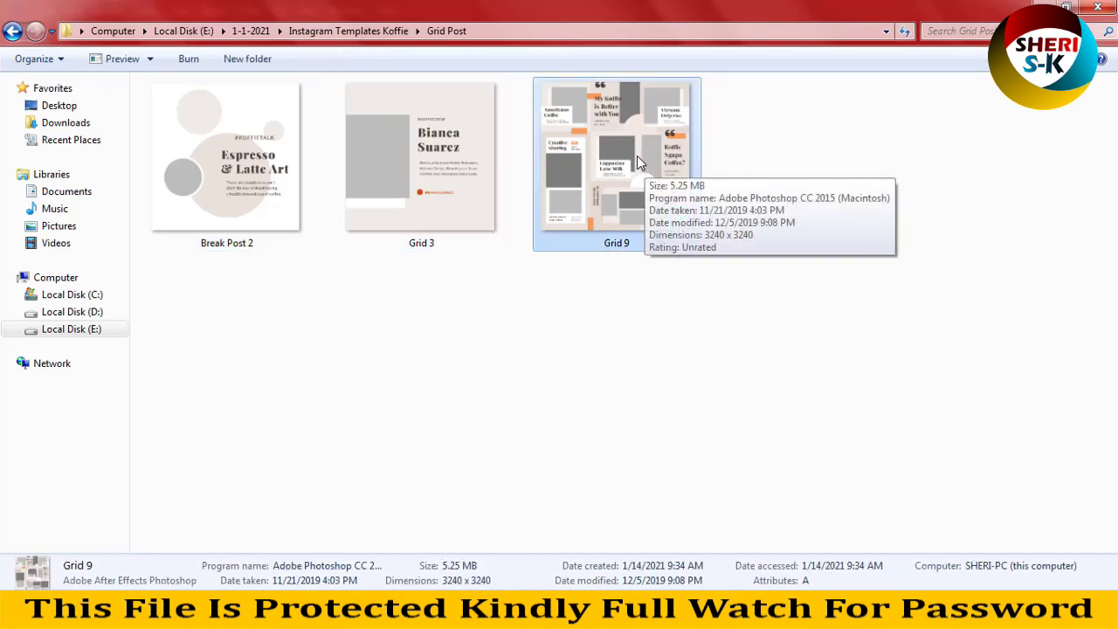
left_click_drag(638, 162, 294, 333)
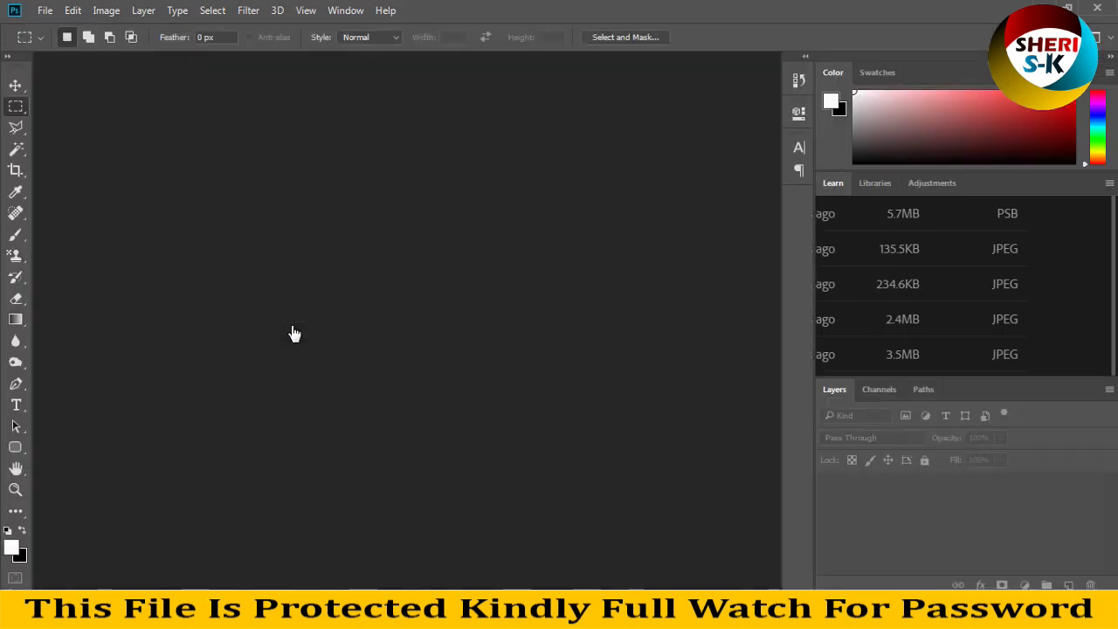
Browse the Grid 9 layer groups, expanding POST 1-2 and collapsing POST 6
scroll(913, 522, "down", 3)
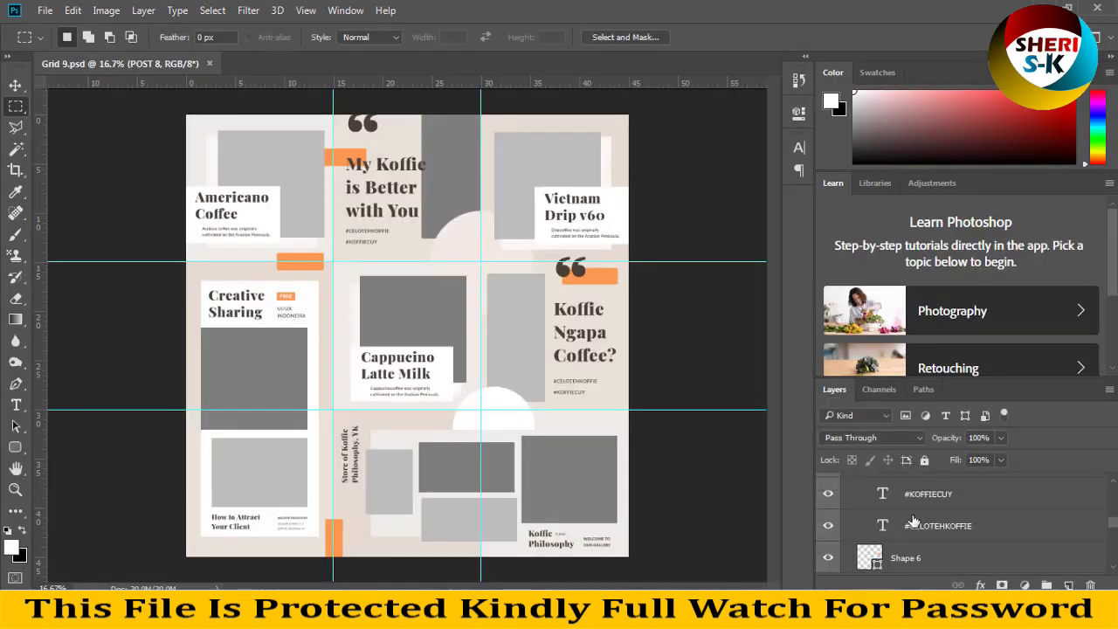
scroll(913, 522, "up", 3)
scroll(913, 522, "up", 3)
scroll(913, 522, "up", 2)
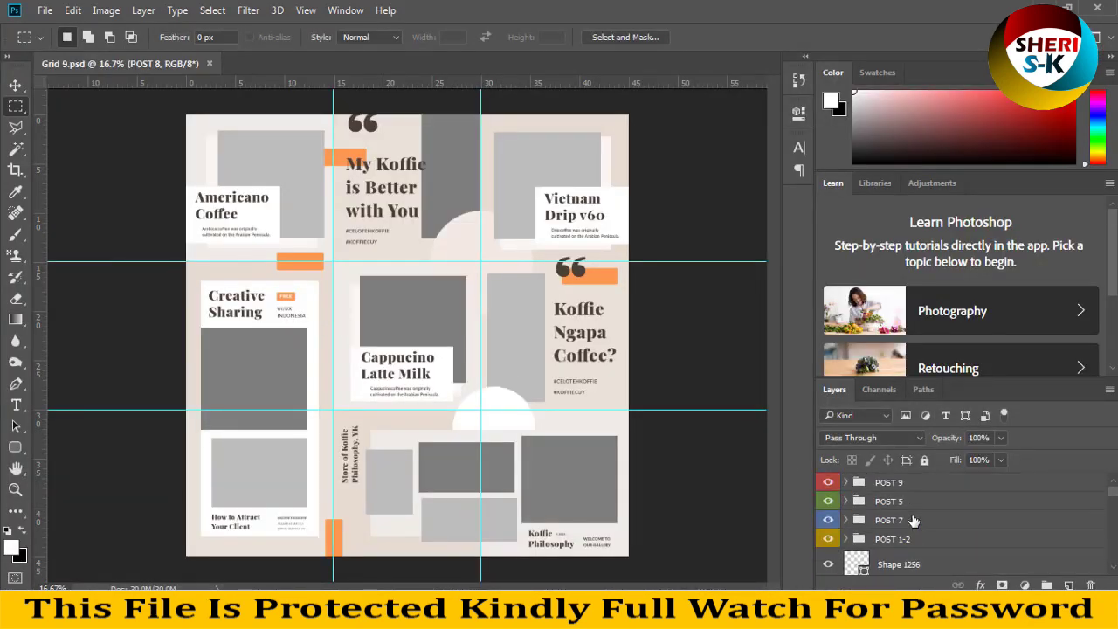
left_click(844, 540)
scroll(865, 515, "down", 2)
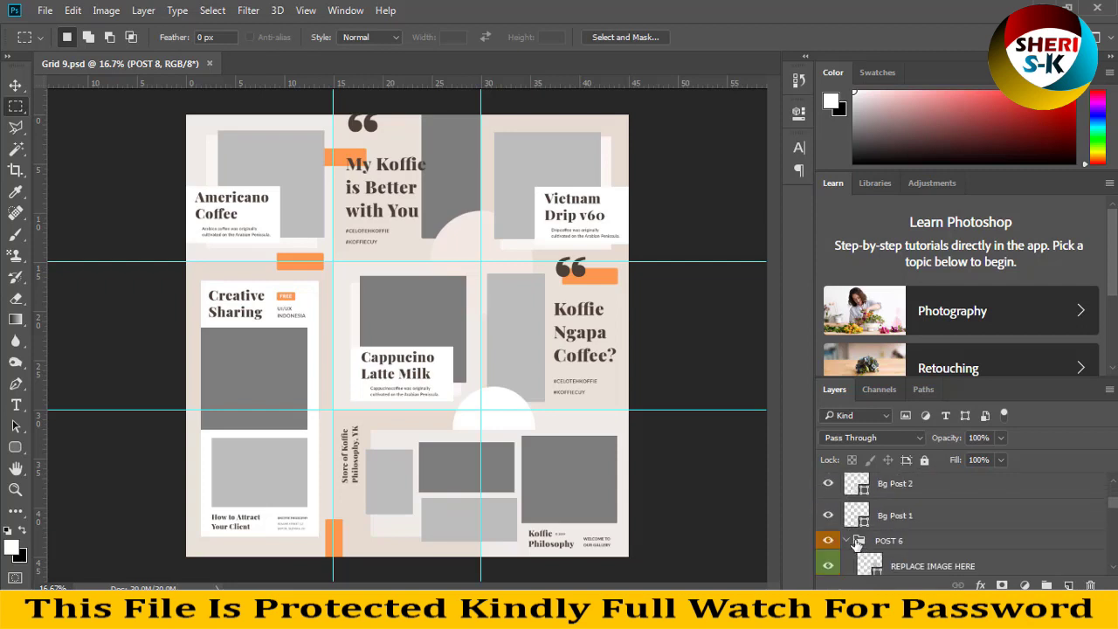
scroll(876, 493, "down", 2)
scroll(864, 510, "up", 1)
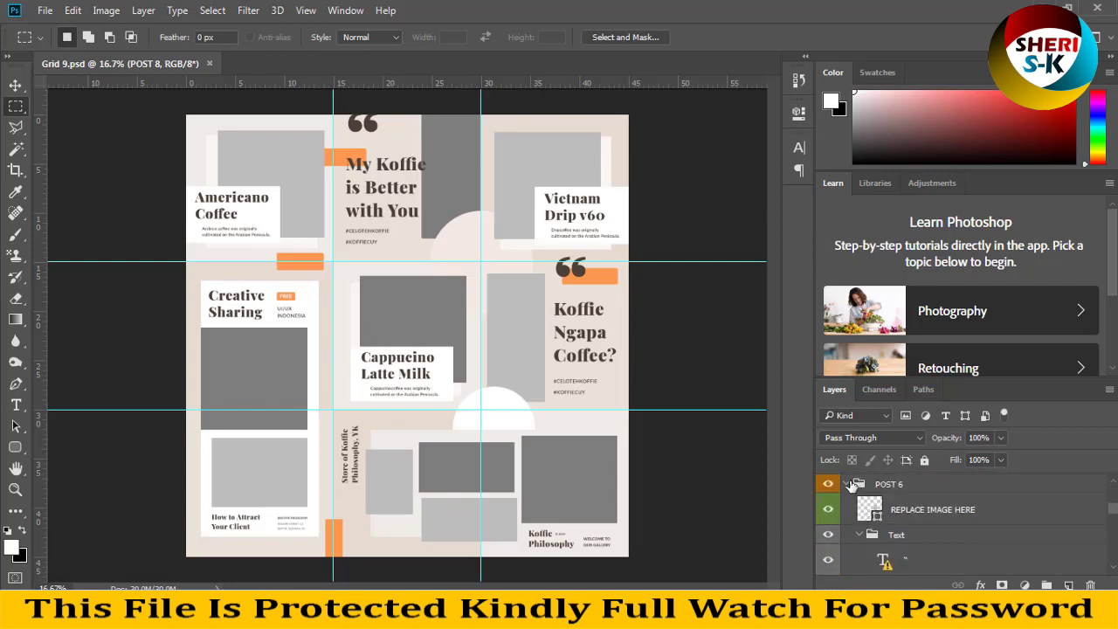
left_click(848, 484)
Select the Background layer, then use the Move tool to pick the top-left image placeholder
scroll(842, 529, "down", 2)
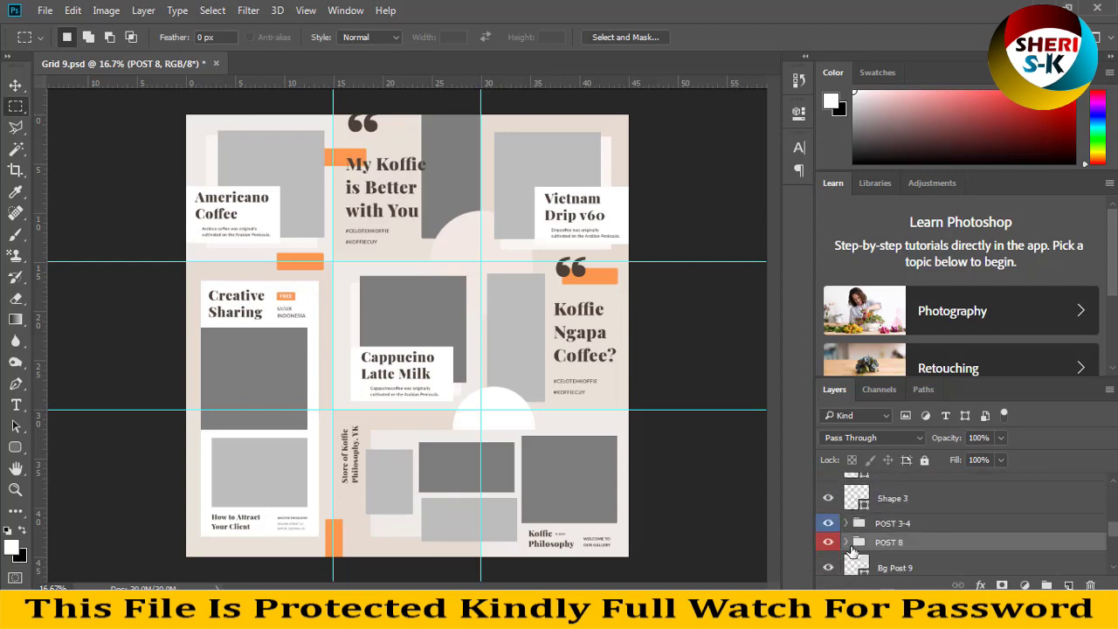
scroll(852, 546, "down", 2)
scroll(861, 545, "down", 1)
scroll(870, 544, "down", 1)
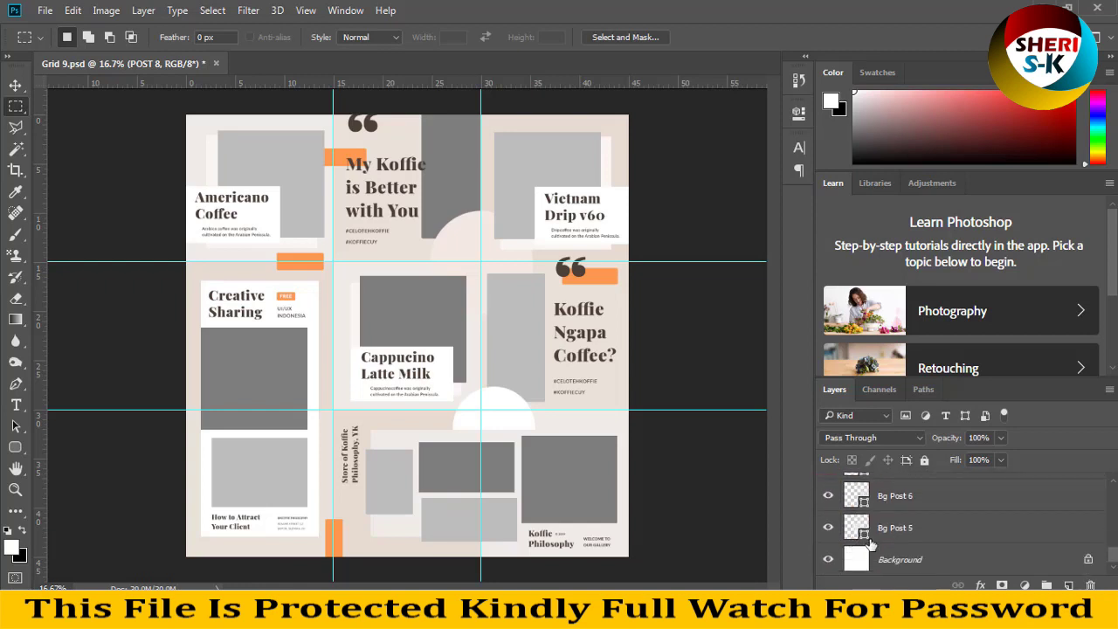
left_click(883, 557)
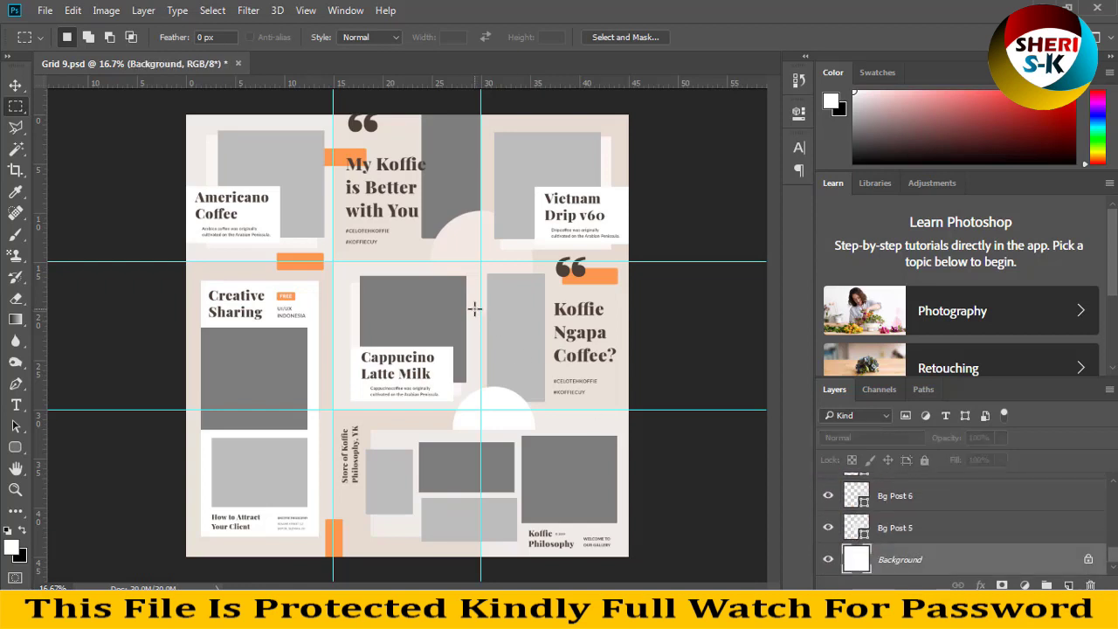
left_click(15, 85)
left_click(270, 179)
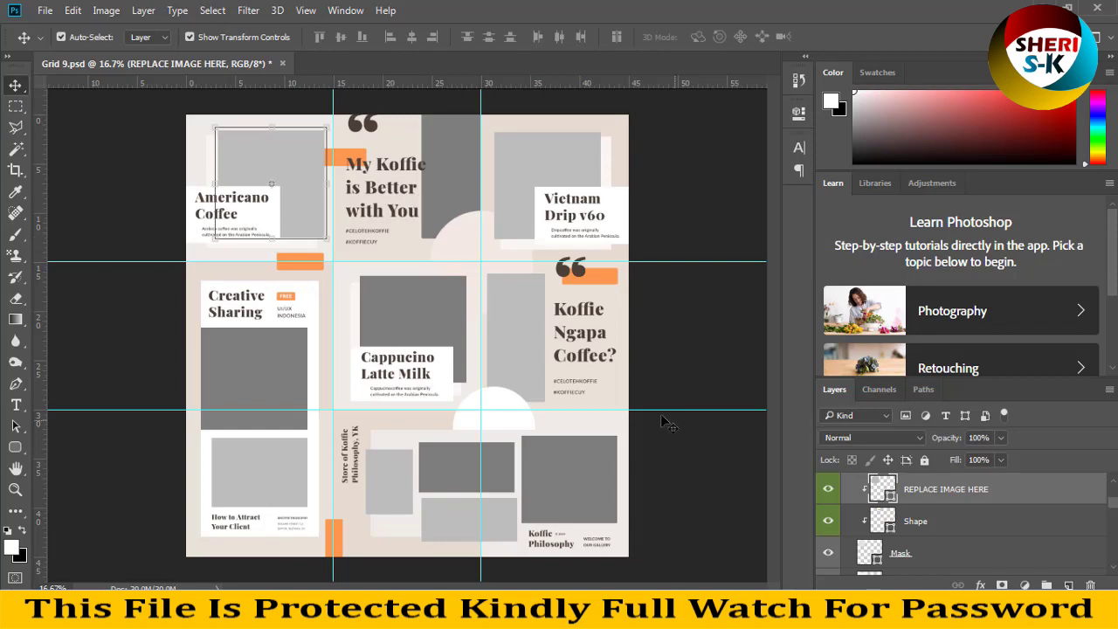
scroll(975, 505, "up", 1)
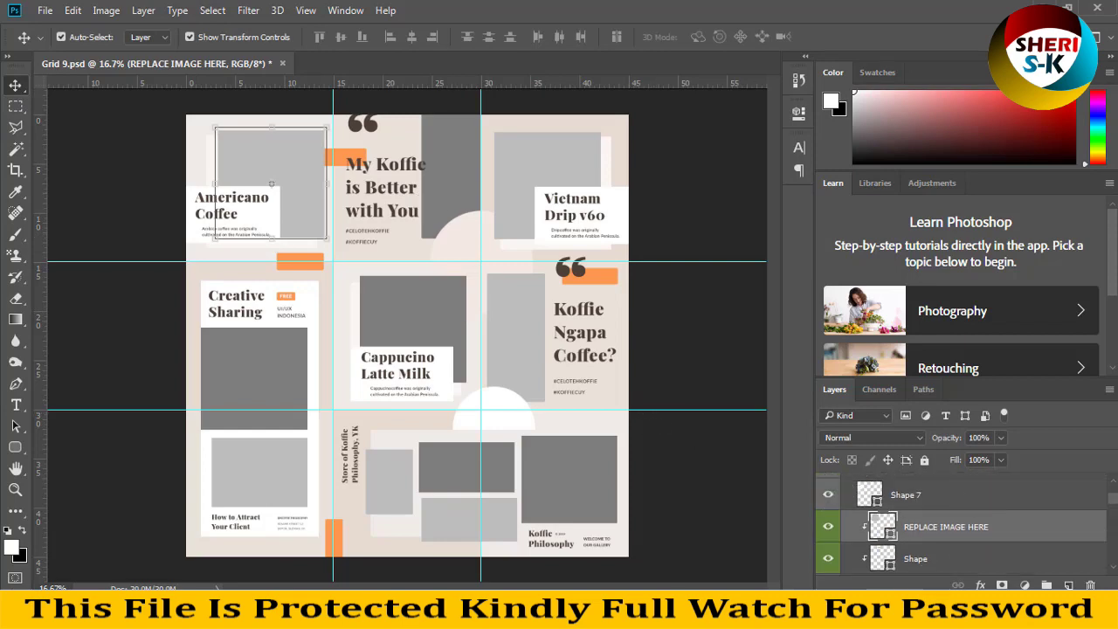
Open the Sheri SK (1) shopping photo and drag it over the Americano Coffee frame
left_click(42, 13)
left_click(53, 45)
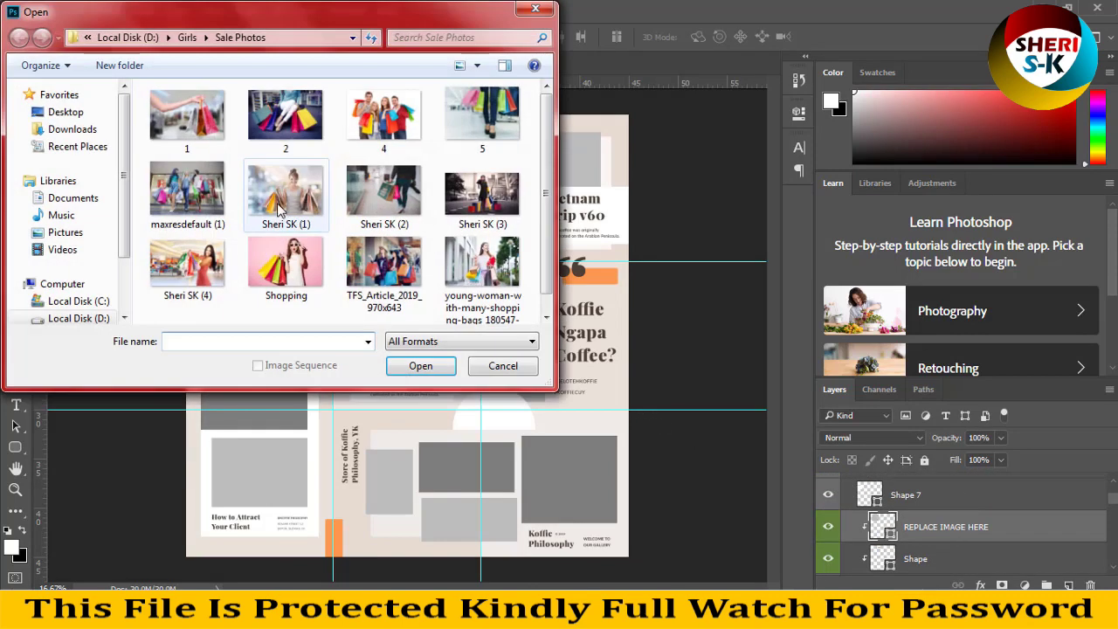
double_click(285, 190)
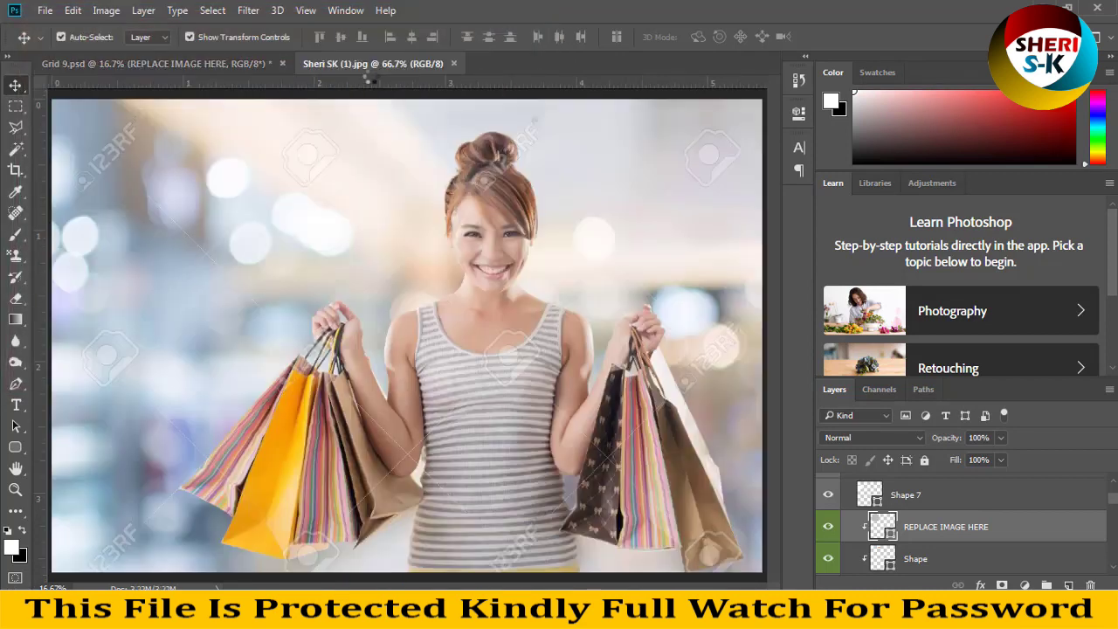
mouse_move(374, 63)
left_mouse_down()
mouse_move(539, 237)
mouse_move(533, 186)
left_mouse_up()
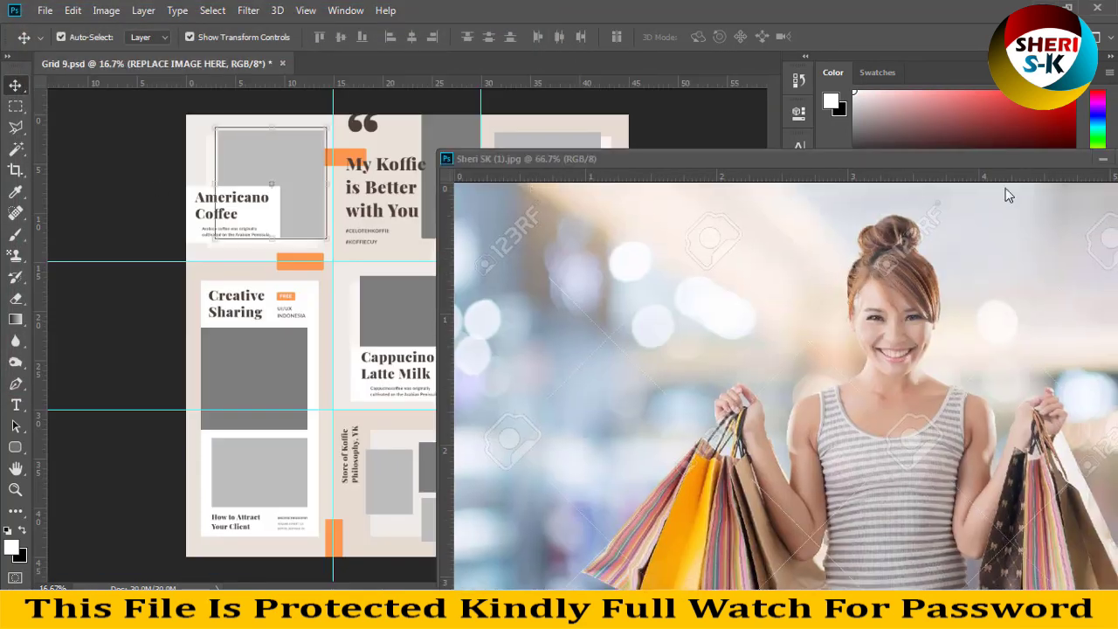
left_click(541, 229)
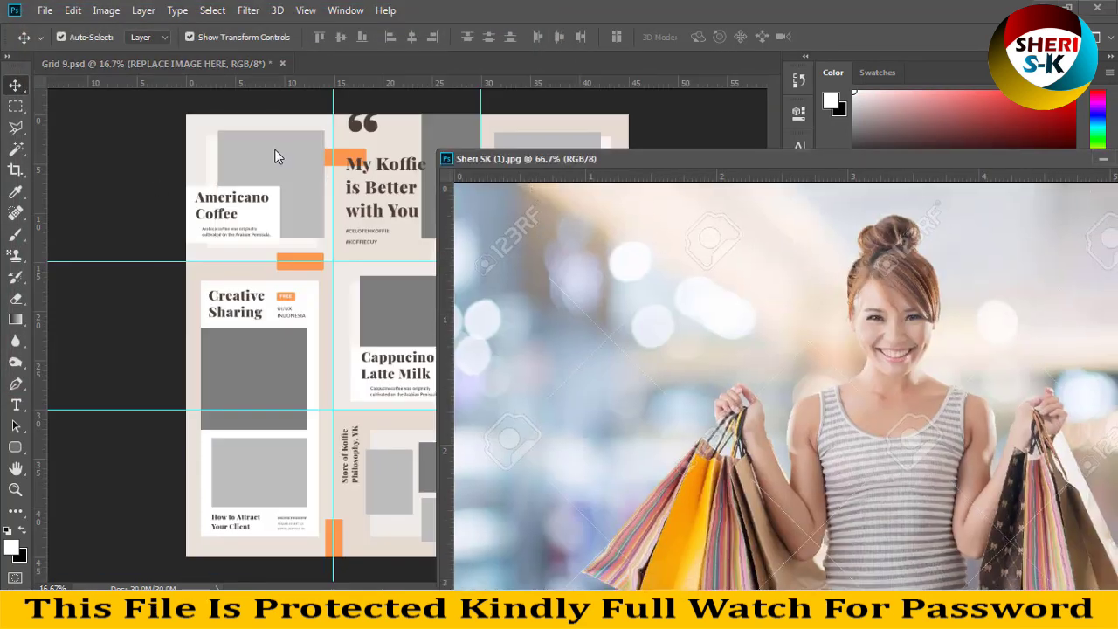
left_click_drag(697, 200, 308, 183)
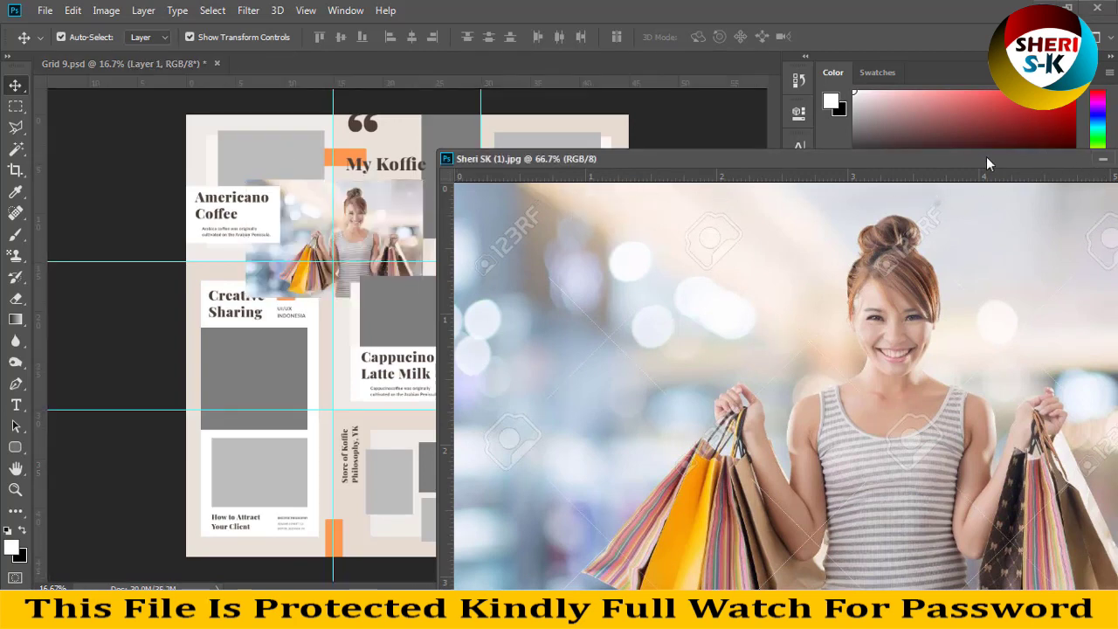
mouse_move(987, 156)
left_mouse_down()
mouse_move(749, 162)
mouse_move(784, 175)
left_mouse_up()
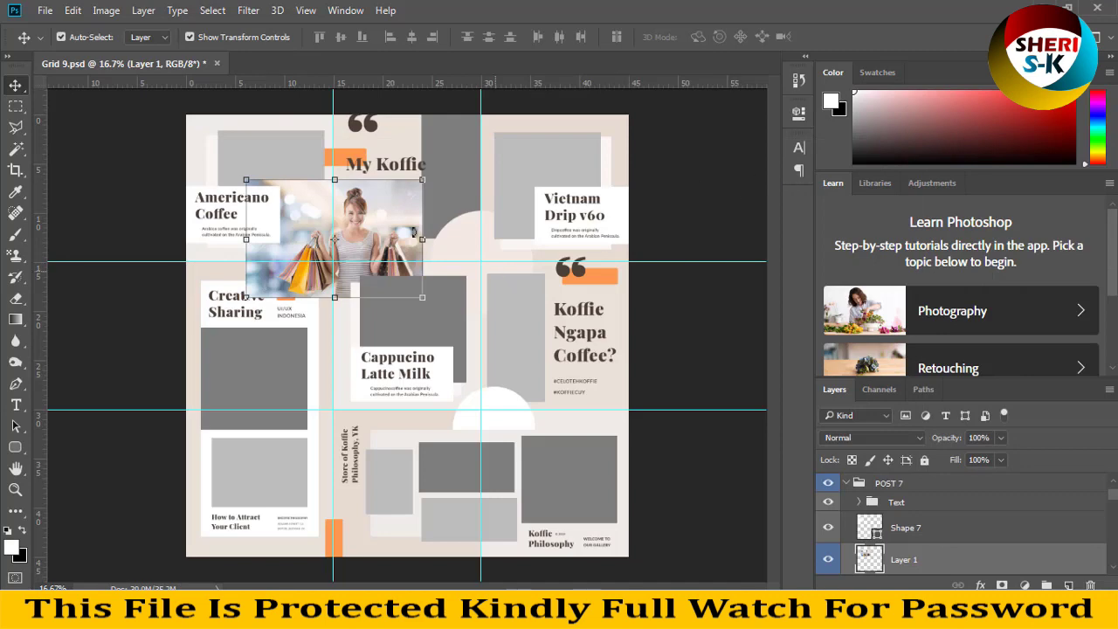
left_click_drag(335, 239, 253, 176)
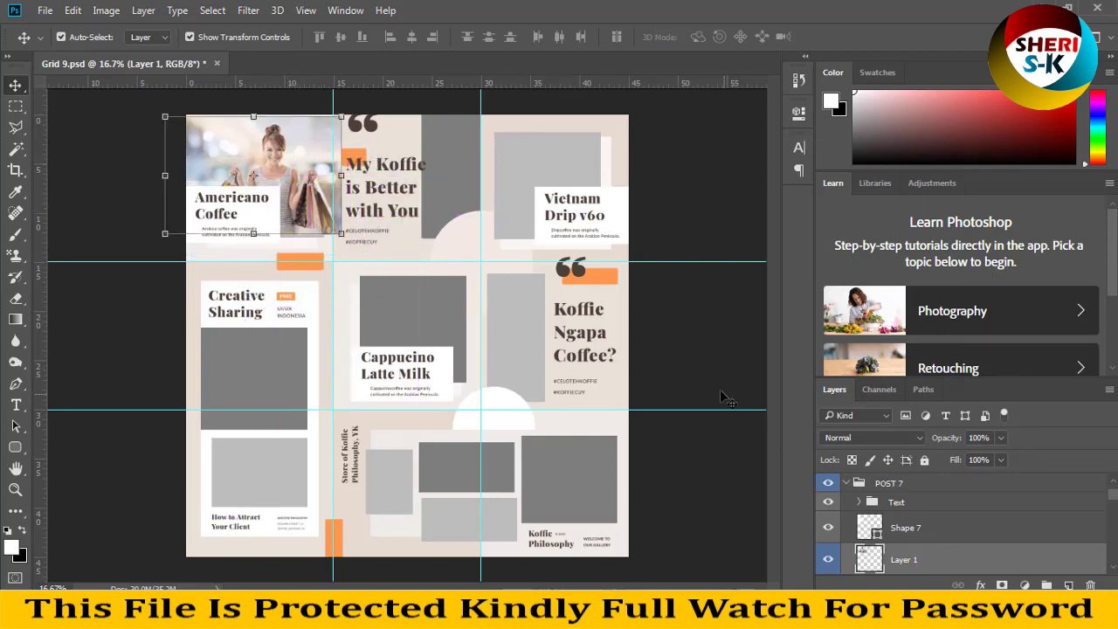
Clip the photo into the placeholder, reposition it, and close Grid 9
scroll(915, 496, "down", 1)
right_click(961, 530)
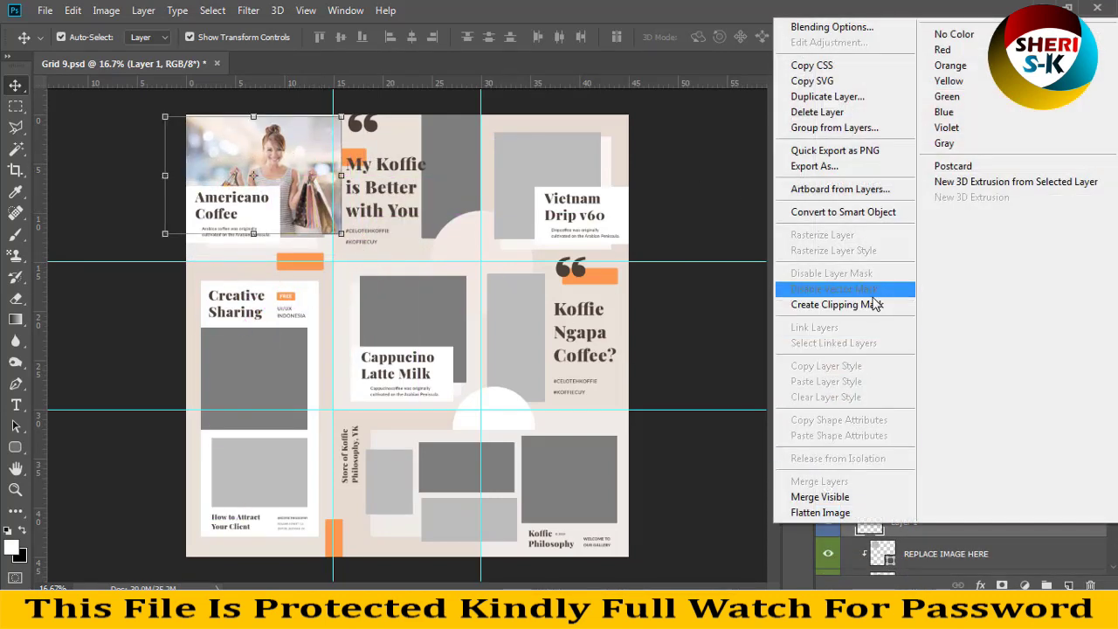
left_click(830, 302)
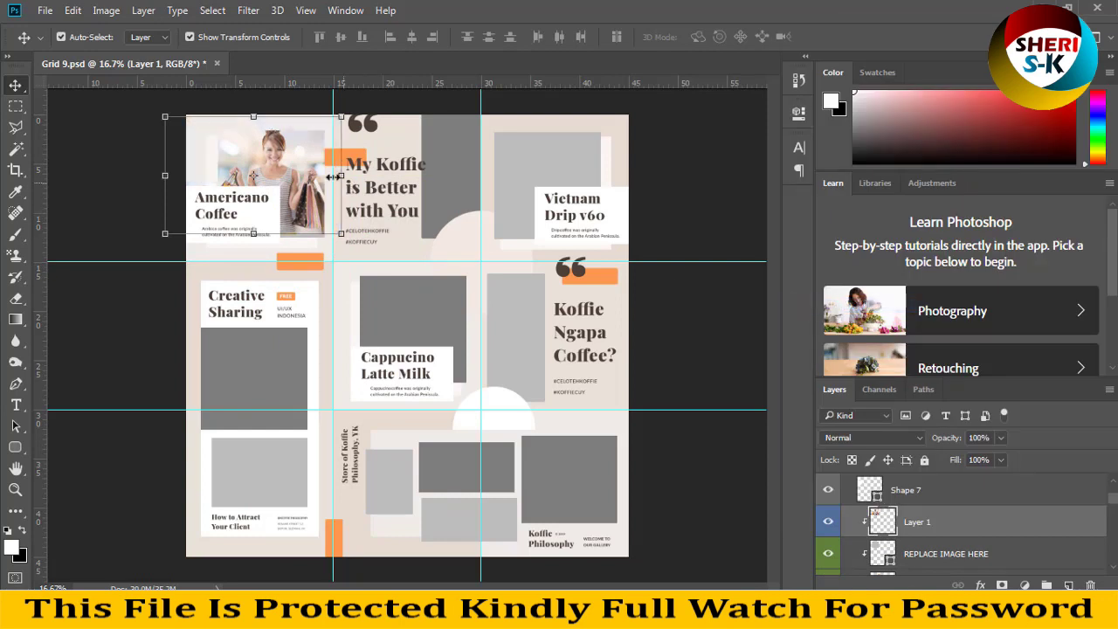
left_click_drag(289, 168, 267, 211)
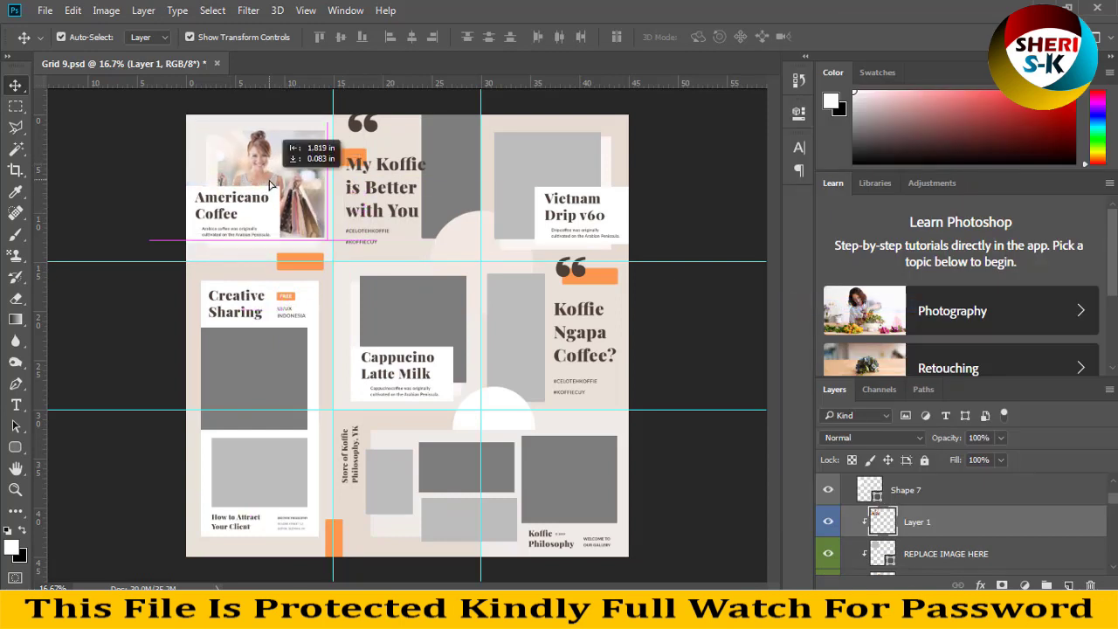
left_click(123, 191)
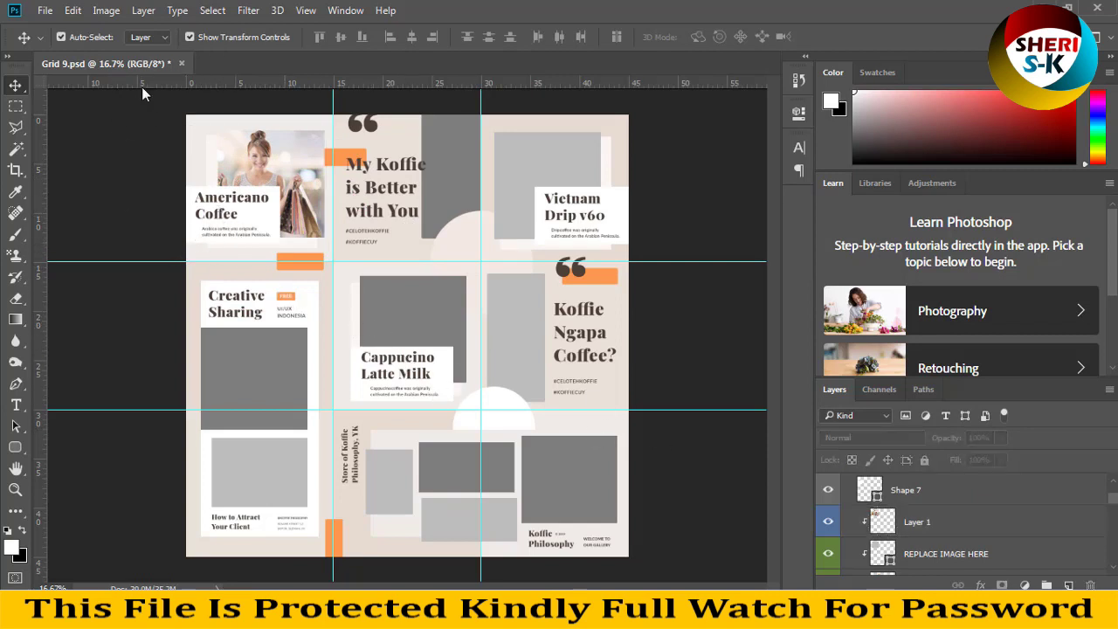
left_click(181, 63)
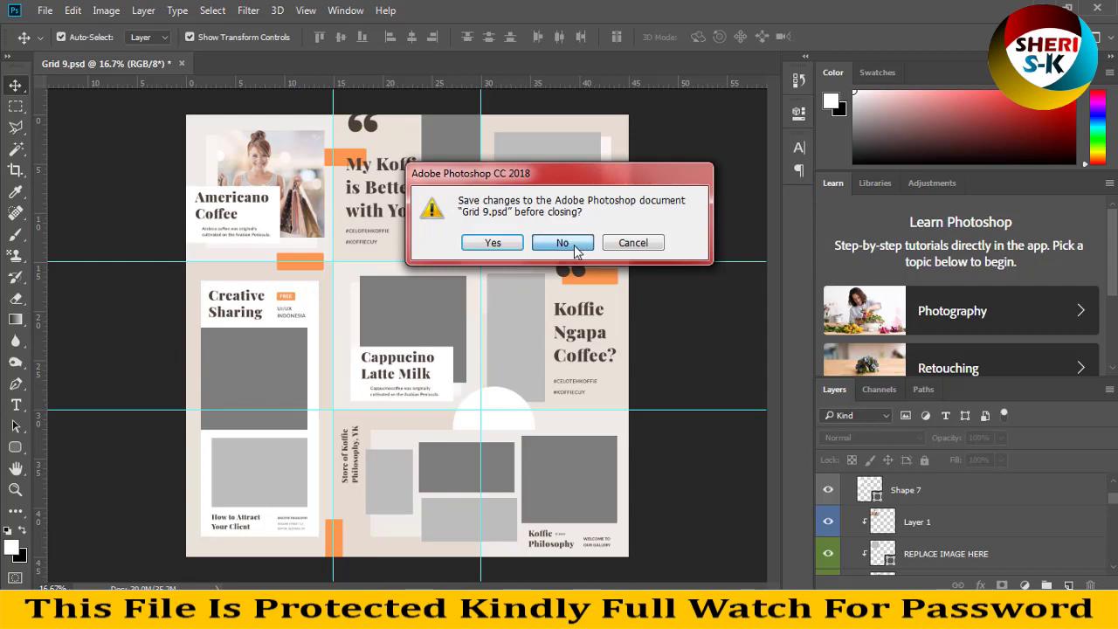
Discard the Grid 9 changes and review the Grid 9 and Grid 3 file details
left_click(569, 243)
left_click(350, 394)
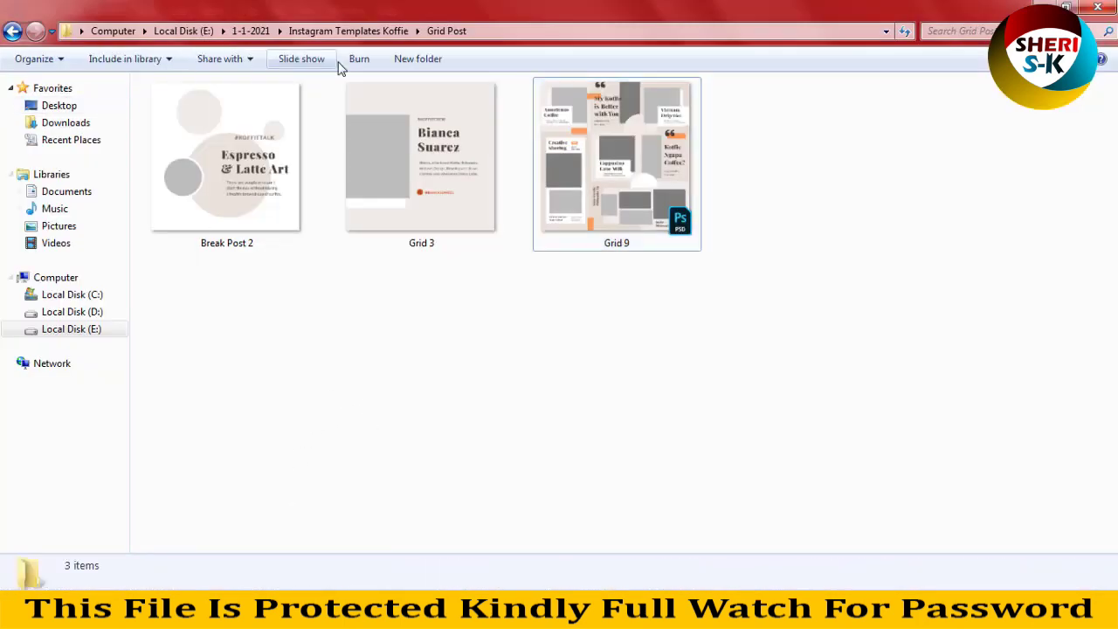
left_click(610, 234)
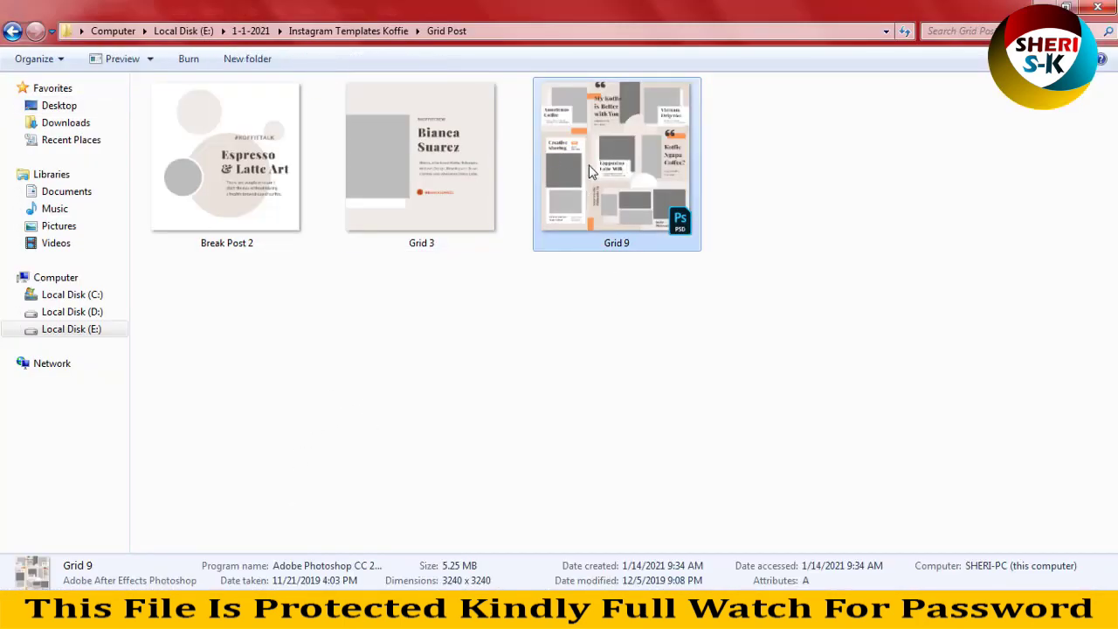
left_click_drag(391, 294, 317, 206)
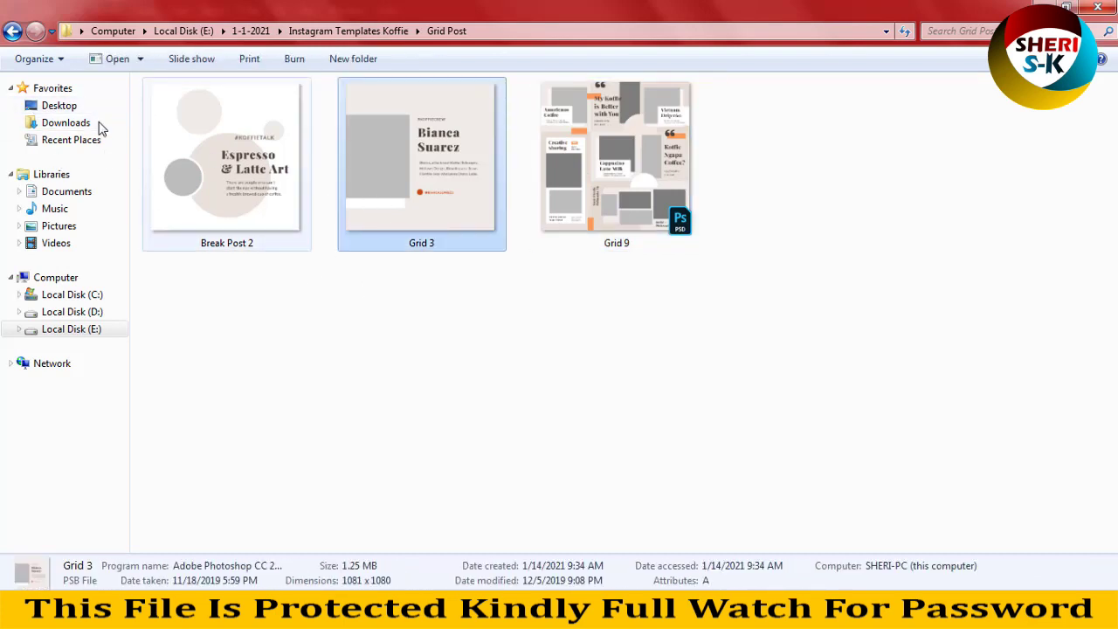
Go to INSTAGRAM STORIES and drag Instagram Stories - Product Catalog.psd into Photoshop
left_click(19, 32)
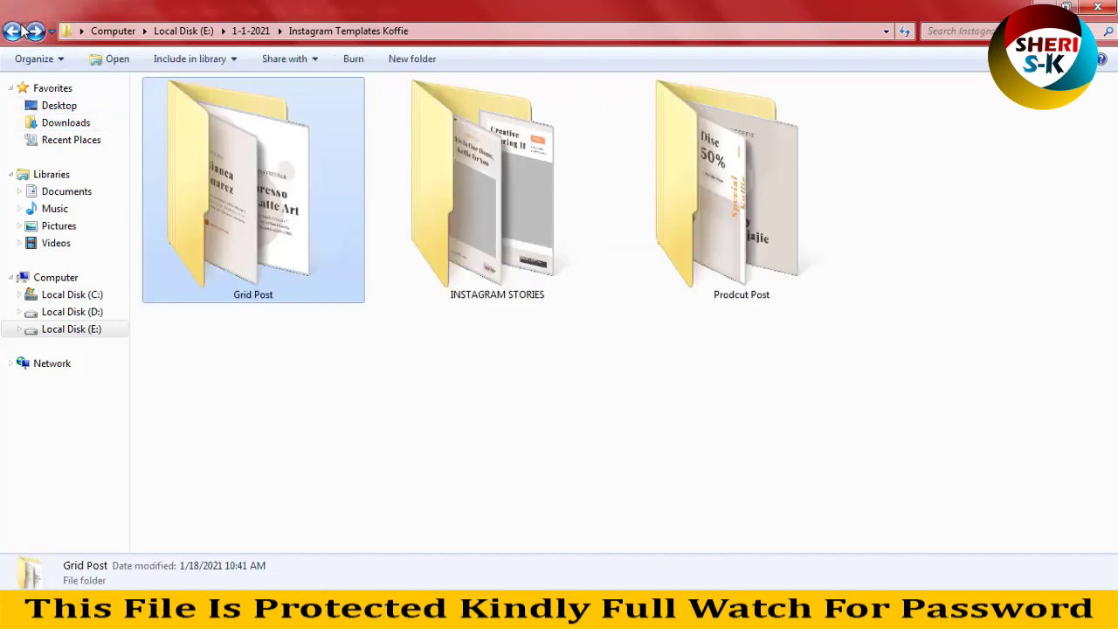
double_click(503, 189)
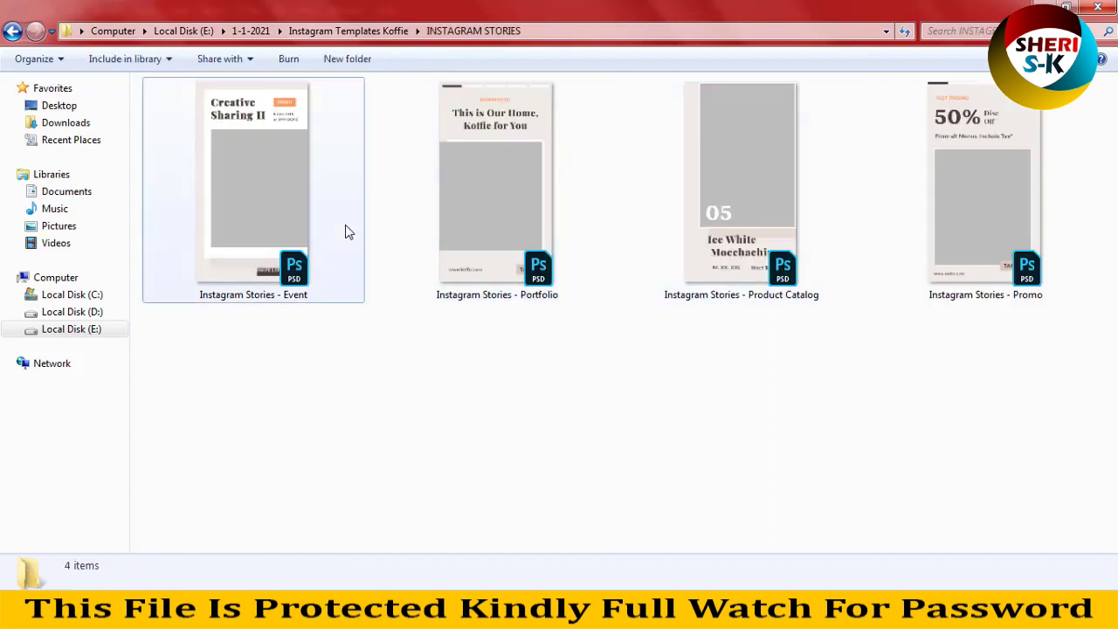
left_click(490, 210)
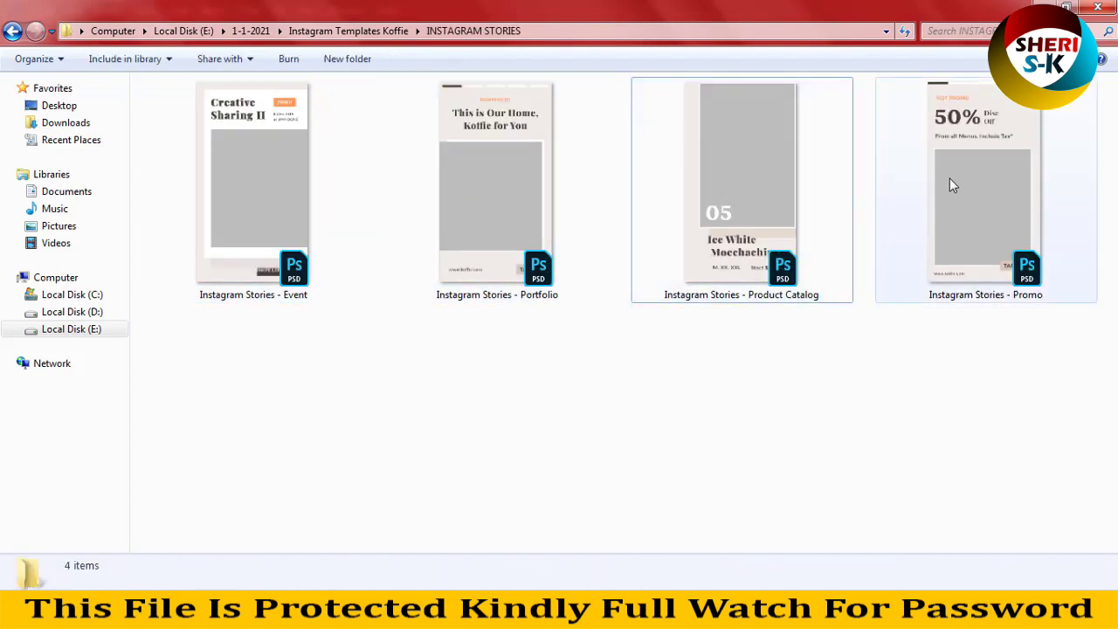
mouse_move(950, 178)
left_mouse_down()
mouse_move(274, 427)
mouse_move(907, 323)
left_mouse_up()
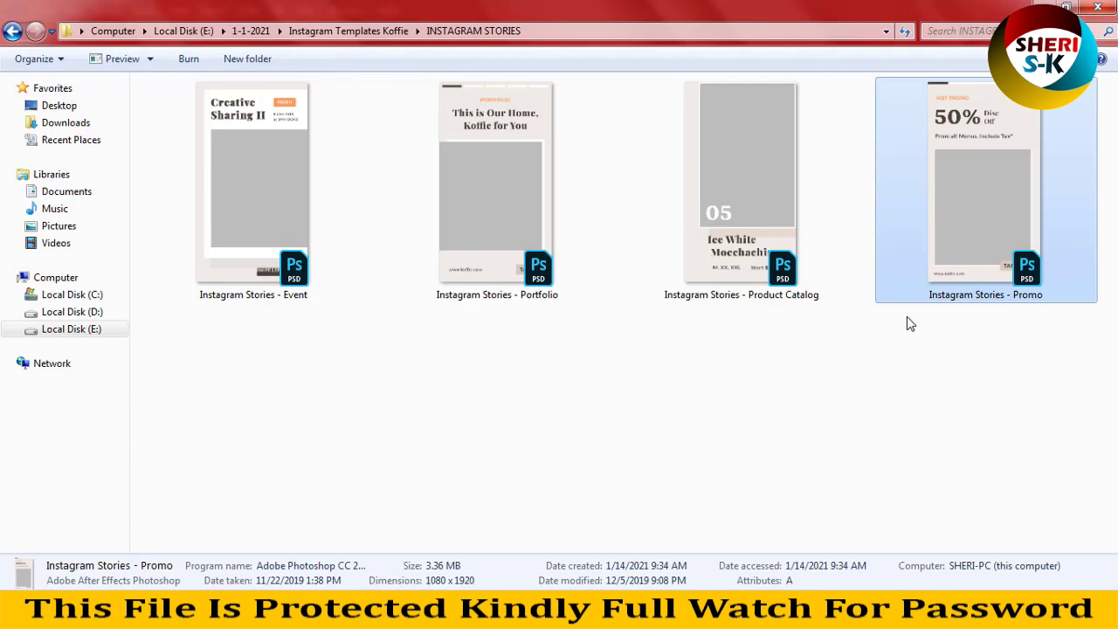
left_click_drag(791, 249, 114, 577)
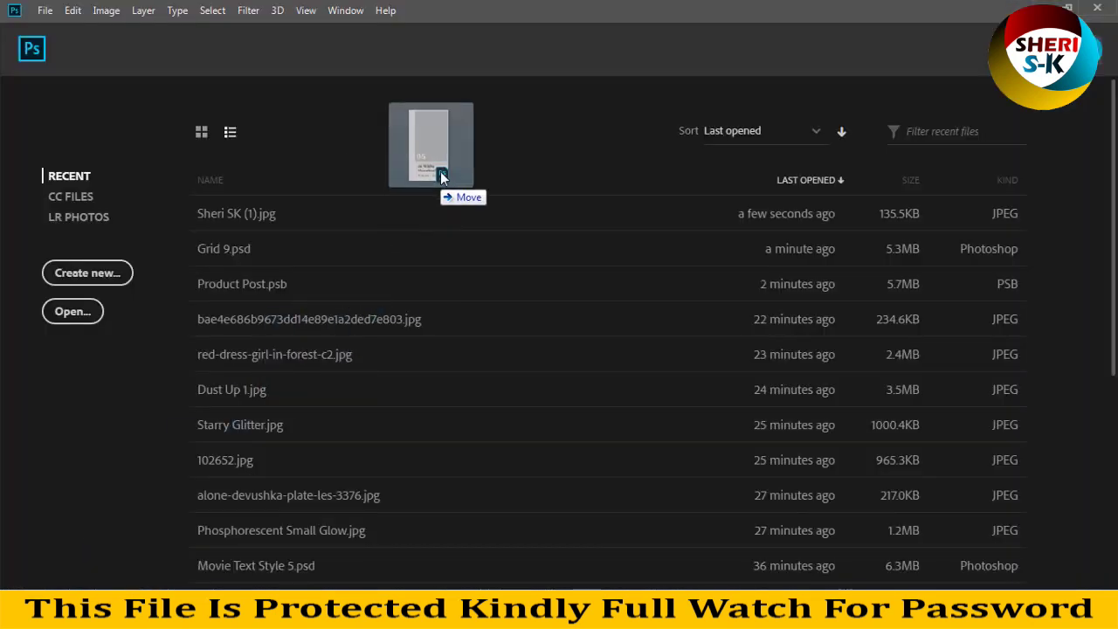
left_click_drag(127, 566, 437, 170)
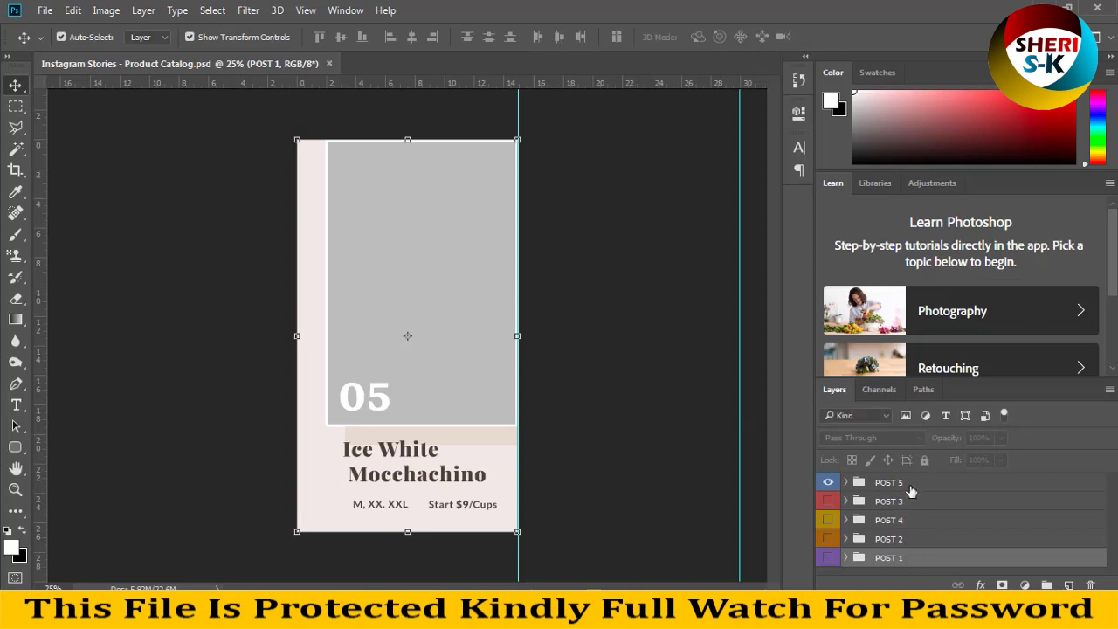
Toggle POST 5, 3 and 4 to preview Pumpkin Spice Latte and Cappuchino, then re-show Ice White Mocchachino
left_click(908, 485)
left_click(827, 485)
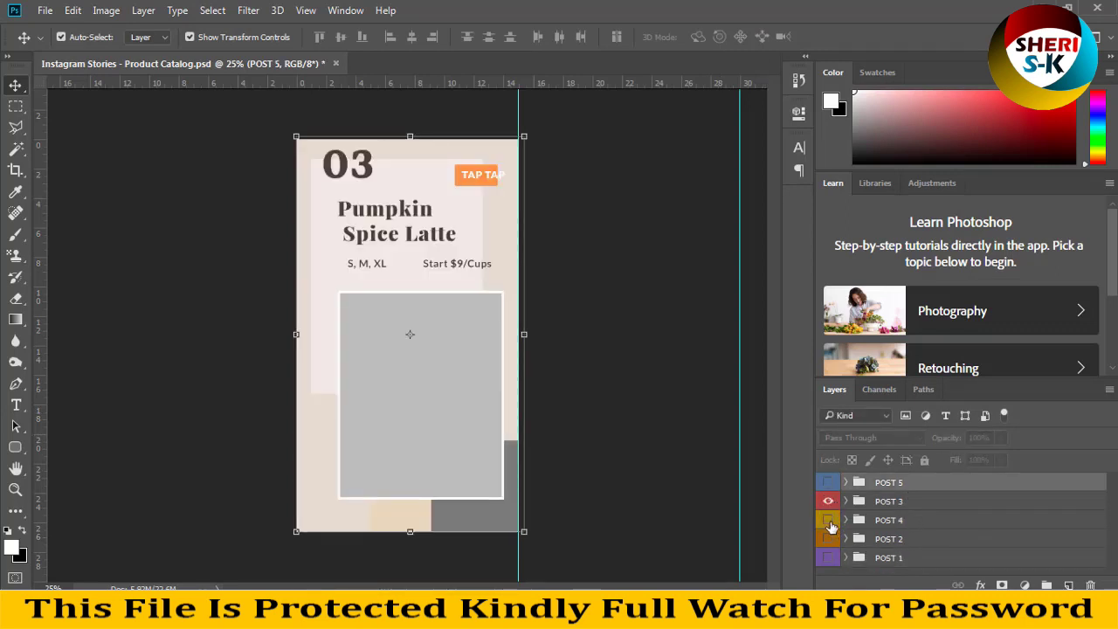
left_click(828, 505)
left_click(829, 521)
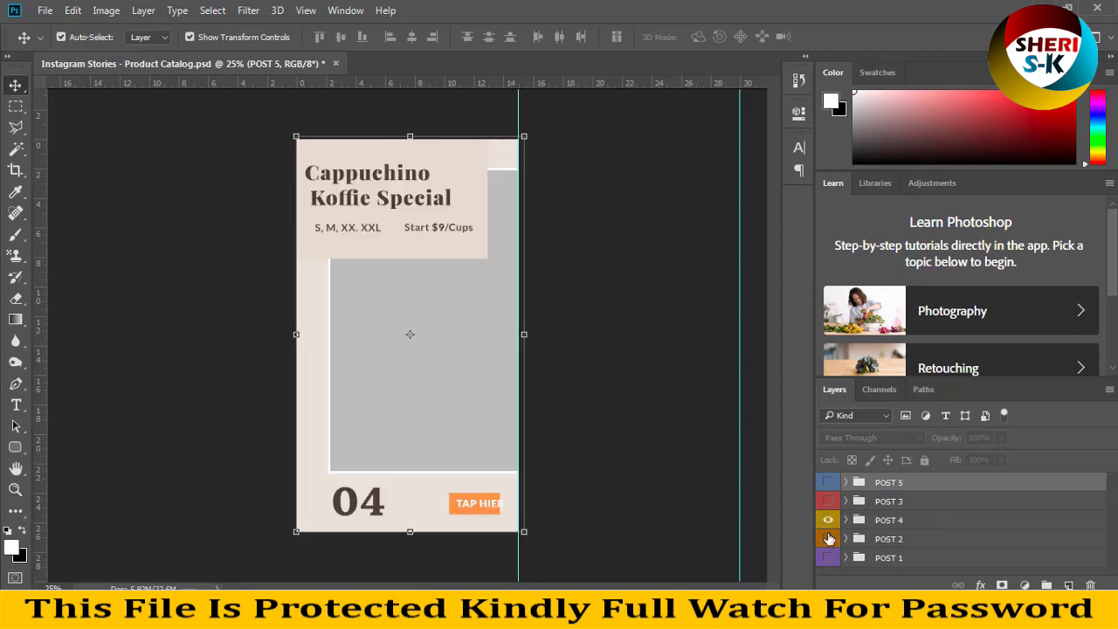
left_click(828, 521)
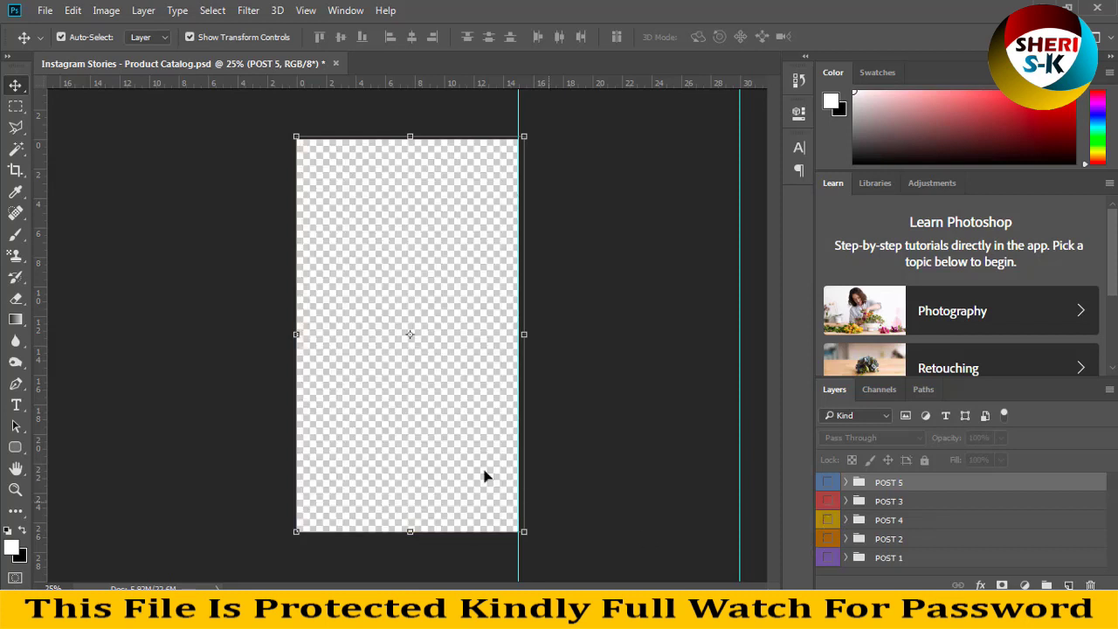
left_click(828, 482)
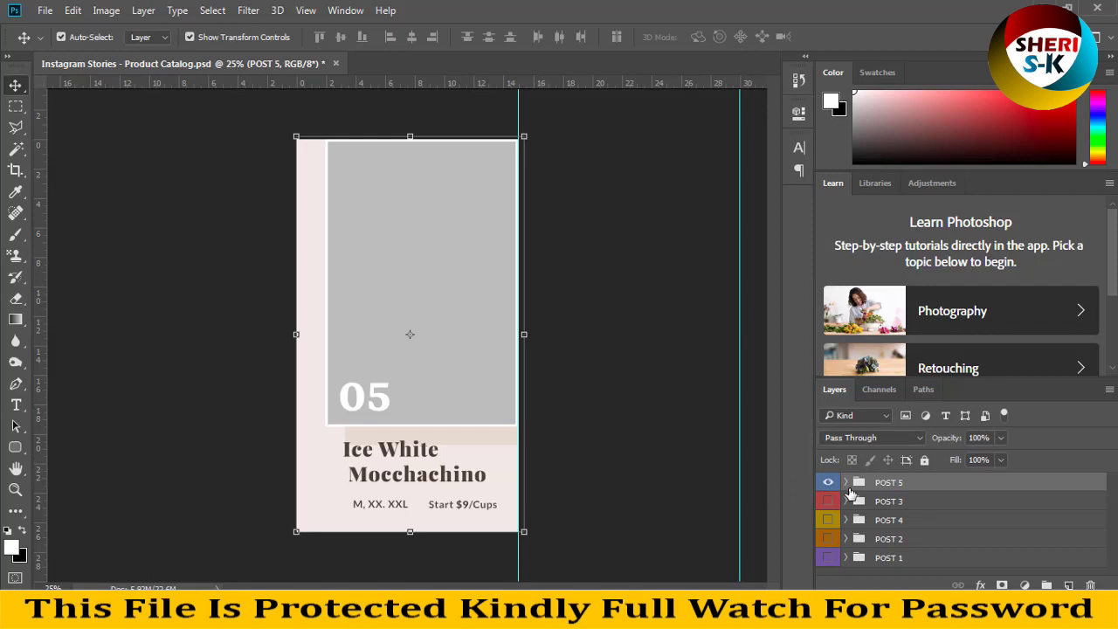
Expand POST 5 and select its REPLACE IMAGE HERE placeholder layer
left_click(846, 483)
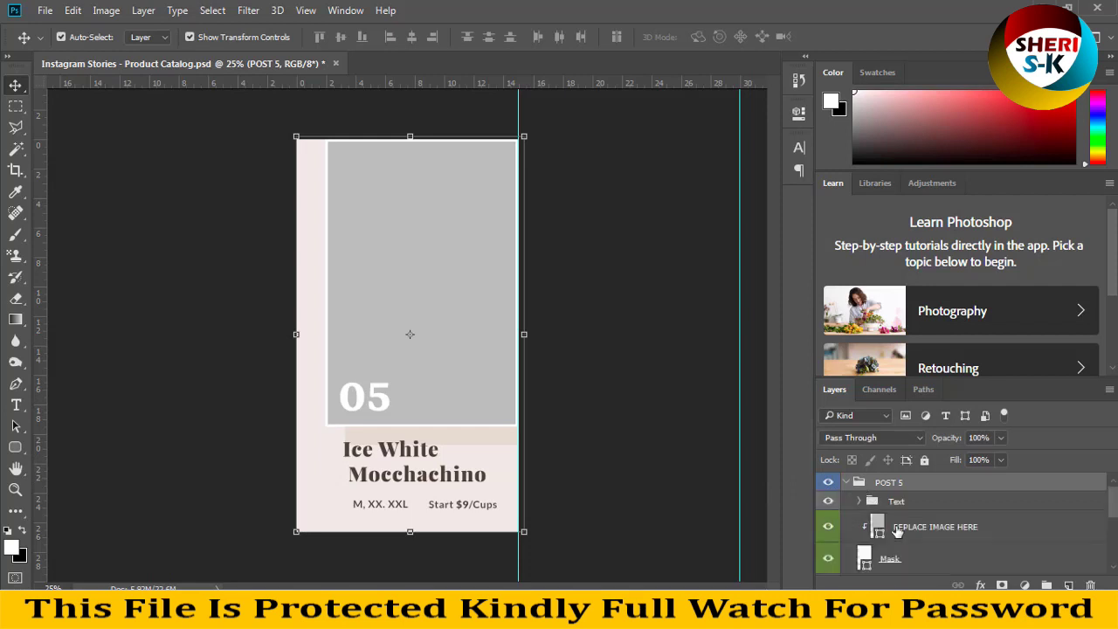
left_click(873, 534)
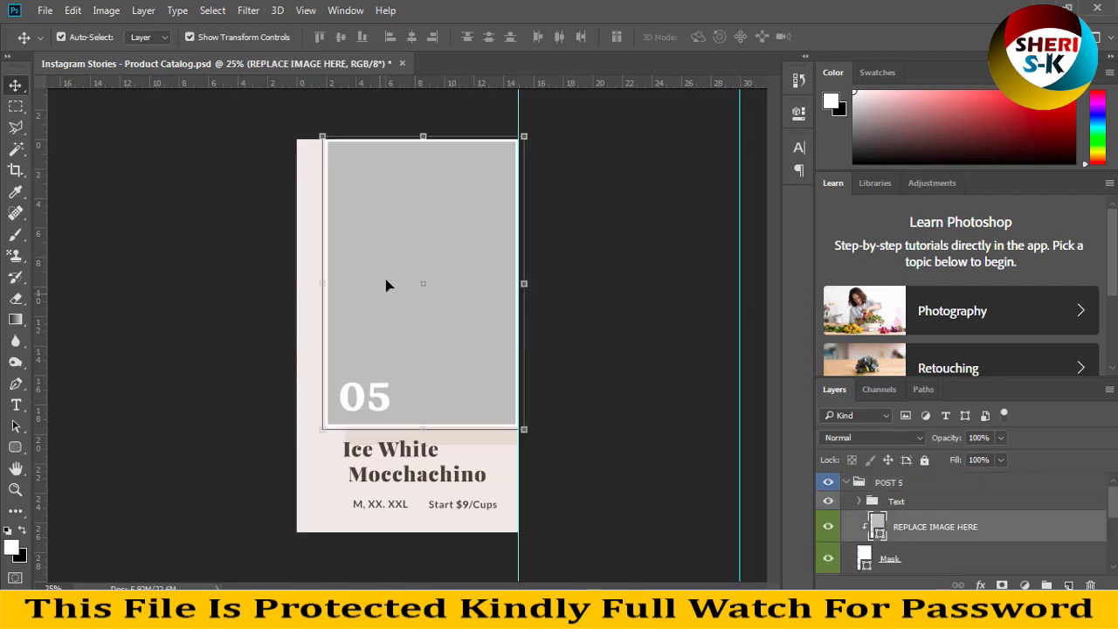
left_click(45, 11)
Open the Sheri SK (4) shopping photo and copy it into the Product Catalog document
left_click(63, 42)
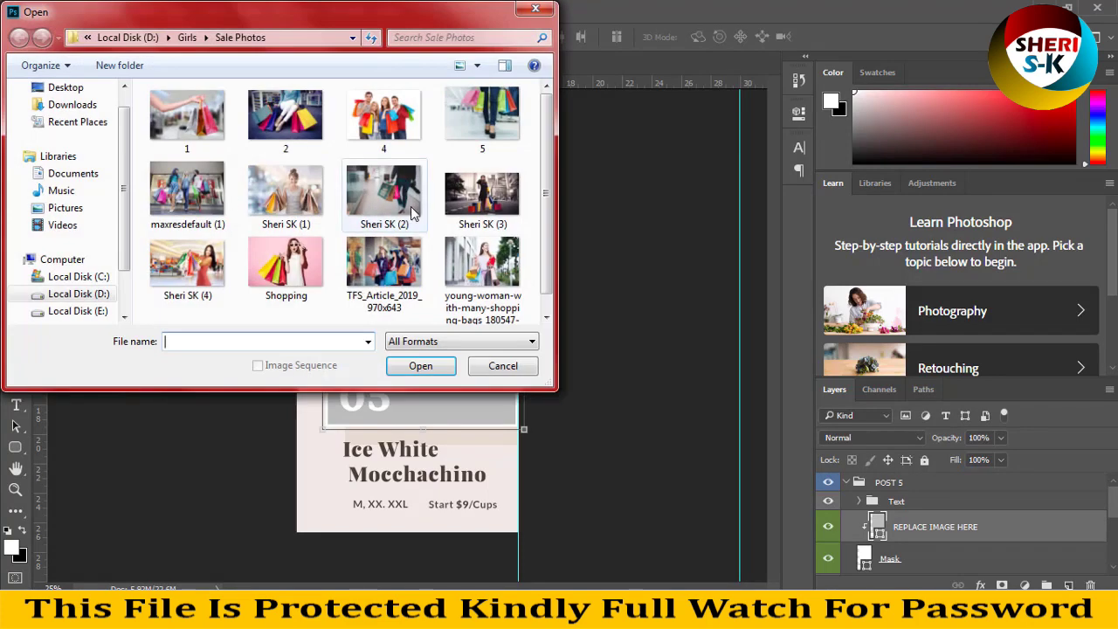
left_click(187, 262)
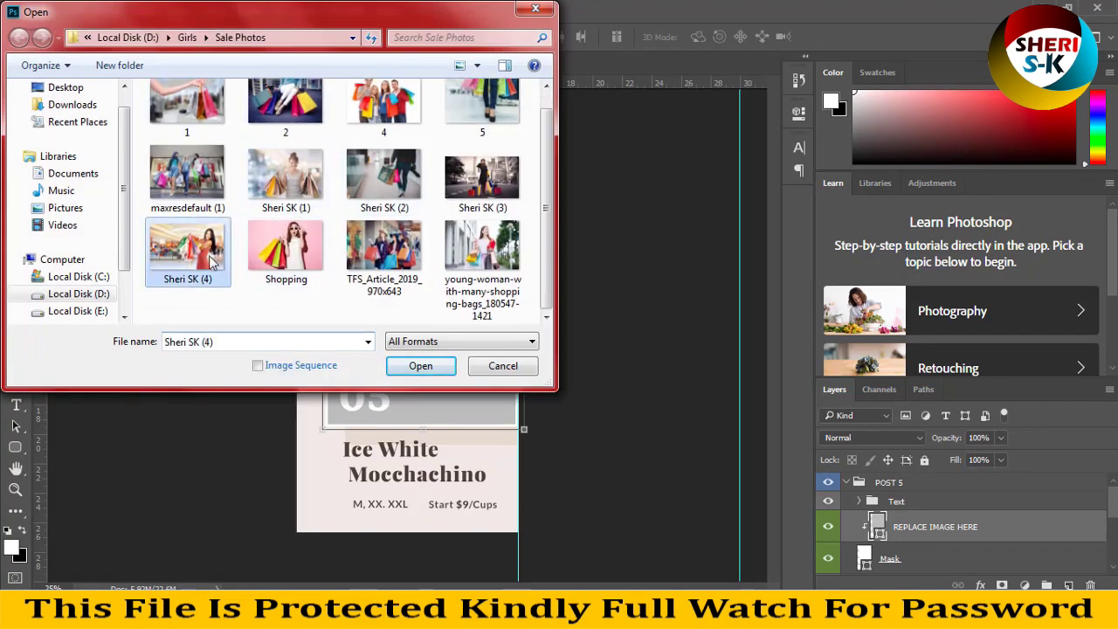
double_click(481, 234)
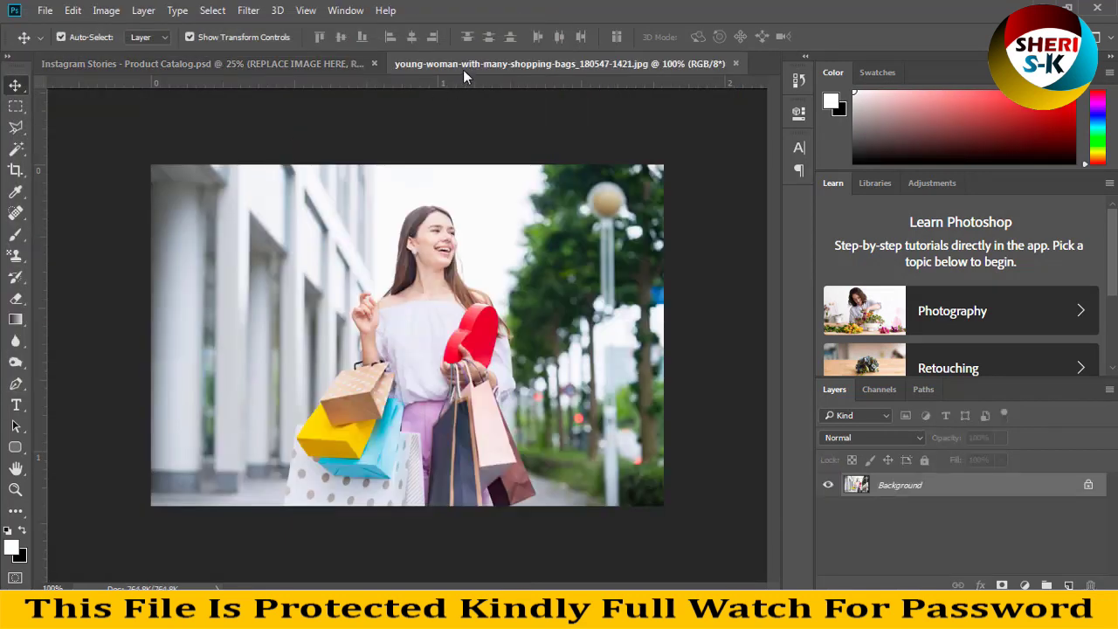
left_click_drag(464, 70, 612, 118)
left_click_drag(612, 306, 442, 229)
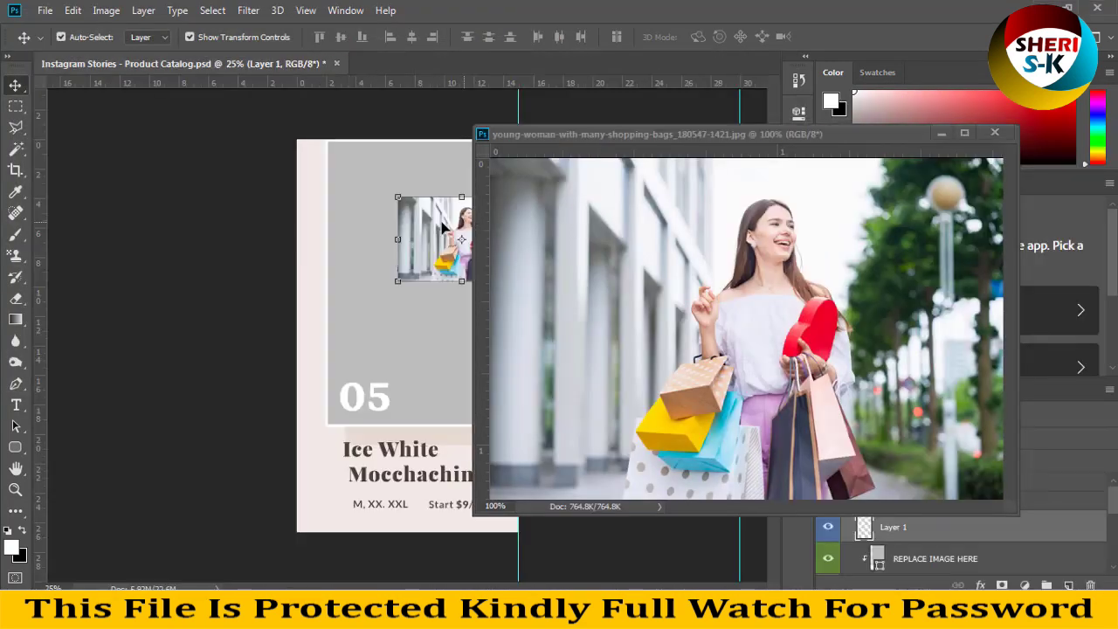
left_click(995, 132)
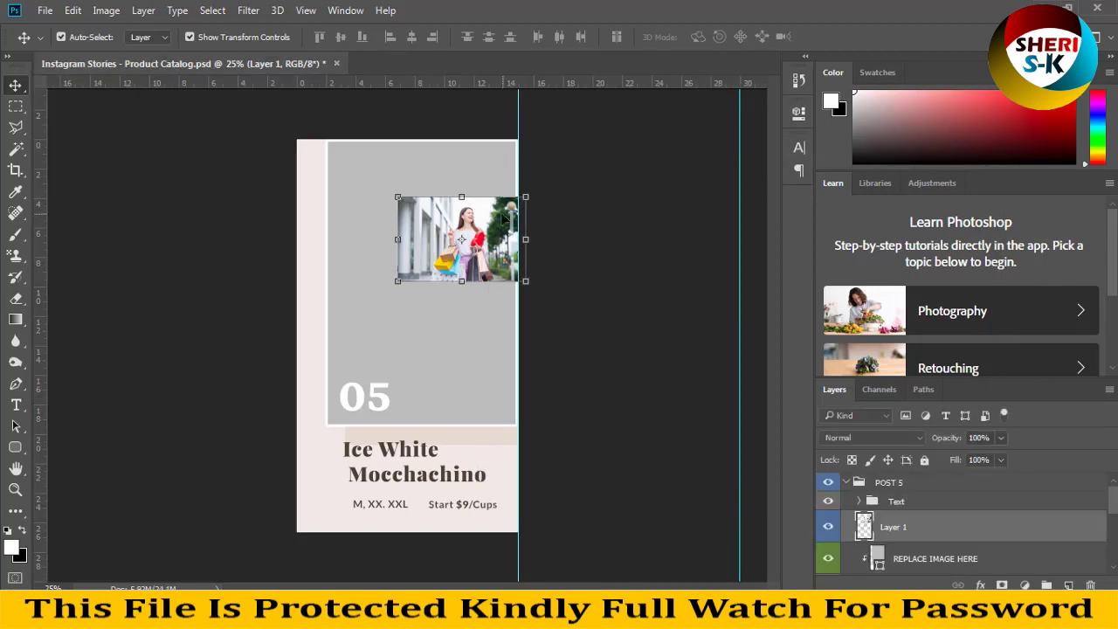
Enlarge the photo over the frame, clip it to REPLACE IMAGE HERE, then close the document
left_click_drag(503, 218, 322, 147)
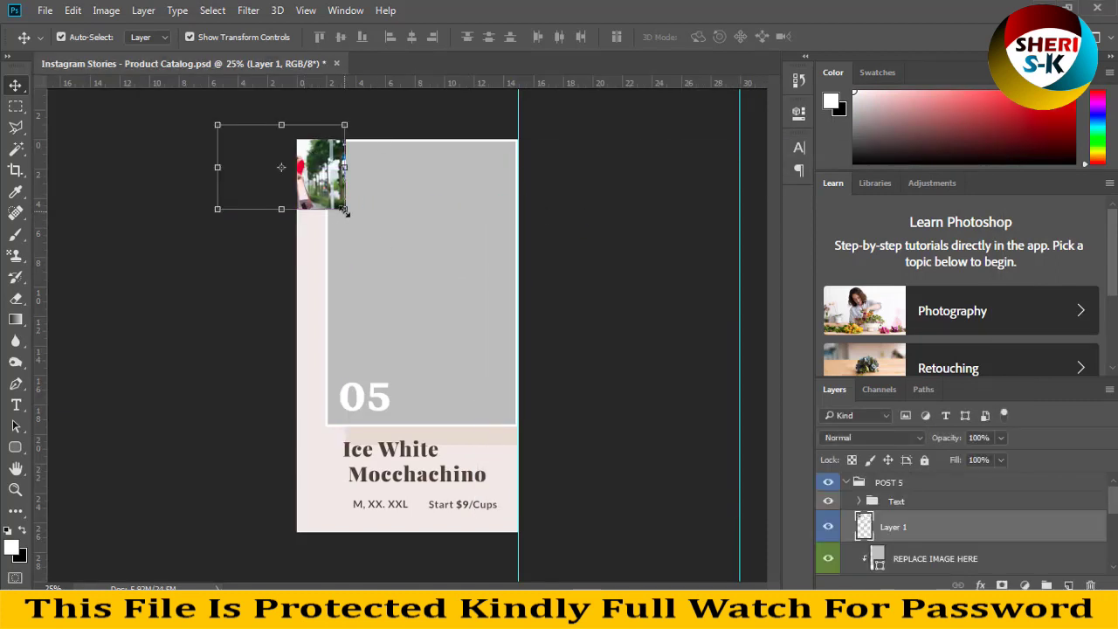
left_click_drag(344, 209, 730, 392)
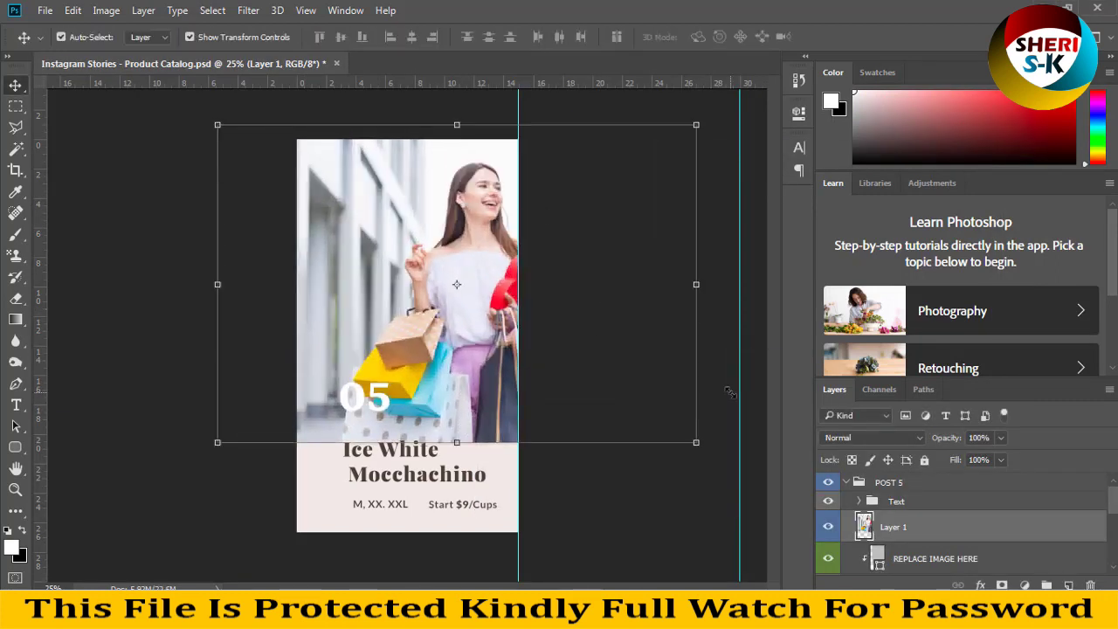
left_click_drag(402, 250, 383, 237)
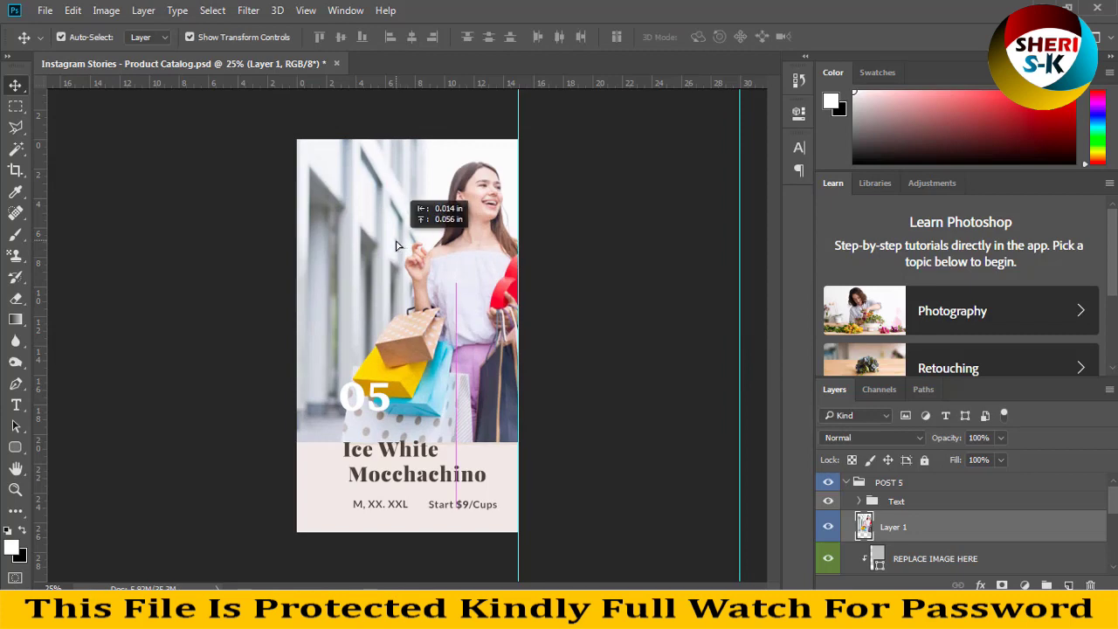
right_click(996, 529)
left_click(799, 309)
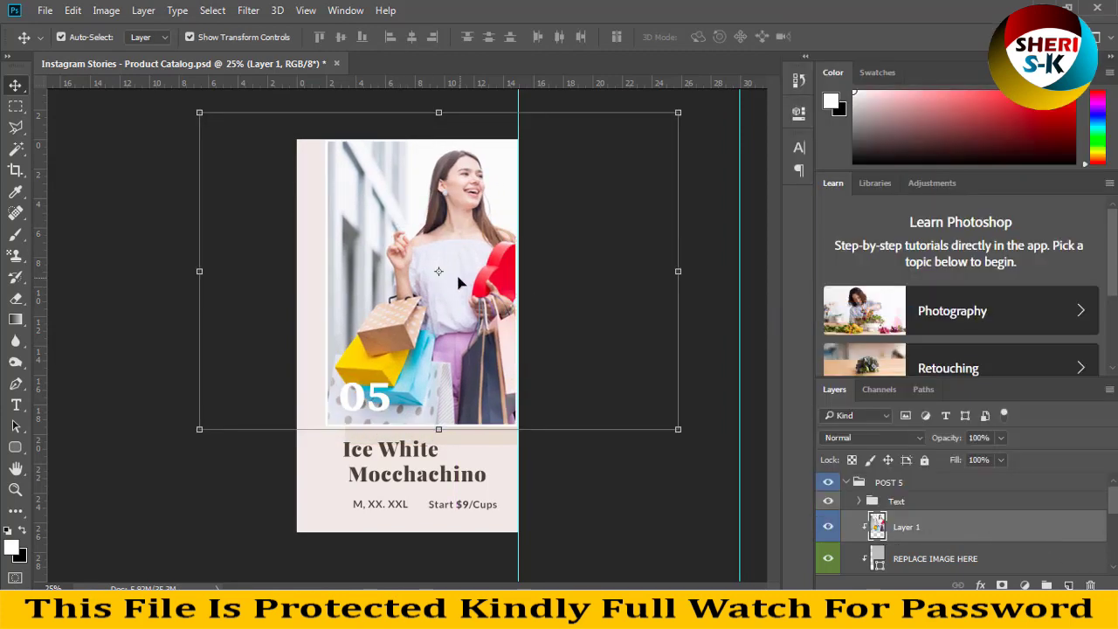
left_click_drag(458, 283, 427, 273)
left_click(454, 446)
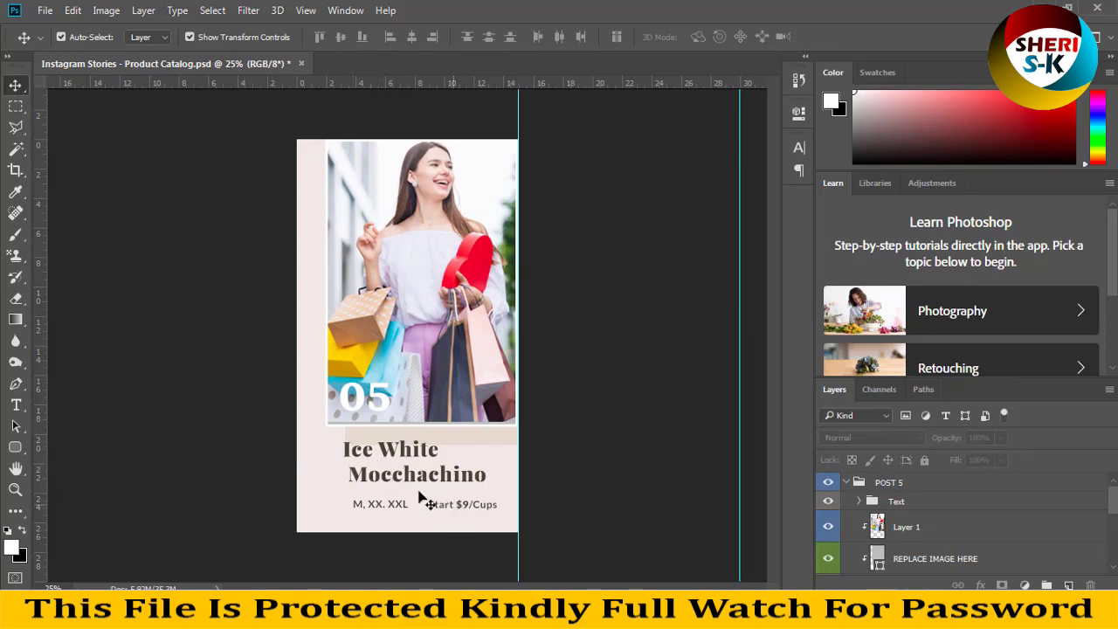
left_click(302, 63)
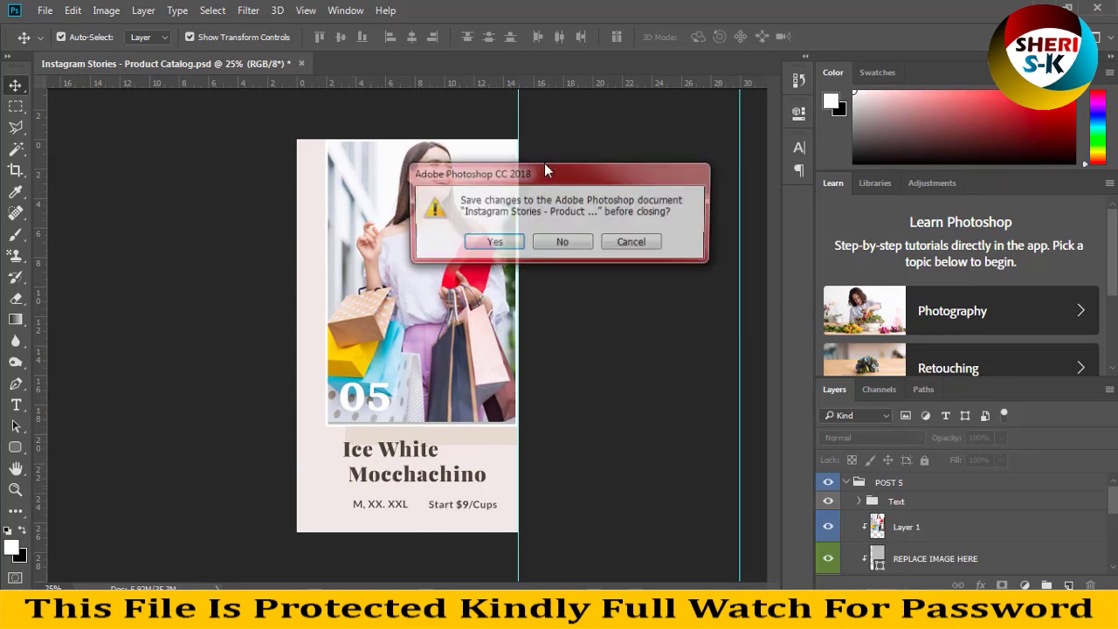
Discard the catalog changes and look over the Promo, Portfolio and Product Catalog story files
left_click(563, 243)
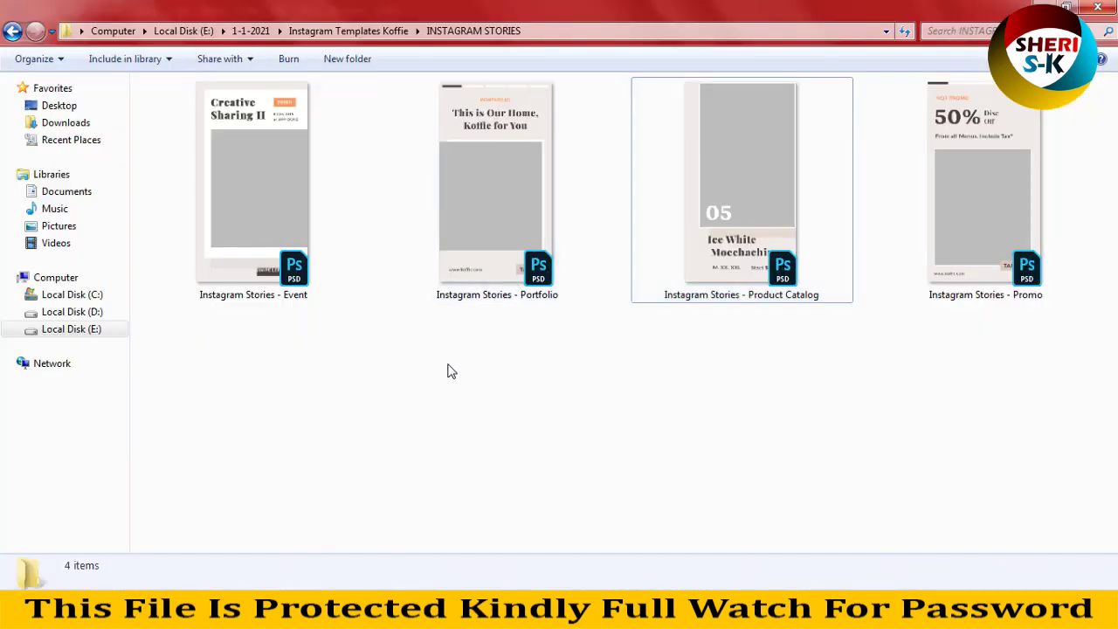
left_click(1023, 187)
key("Left")
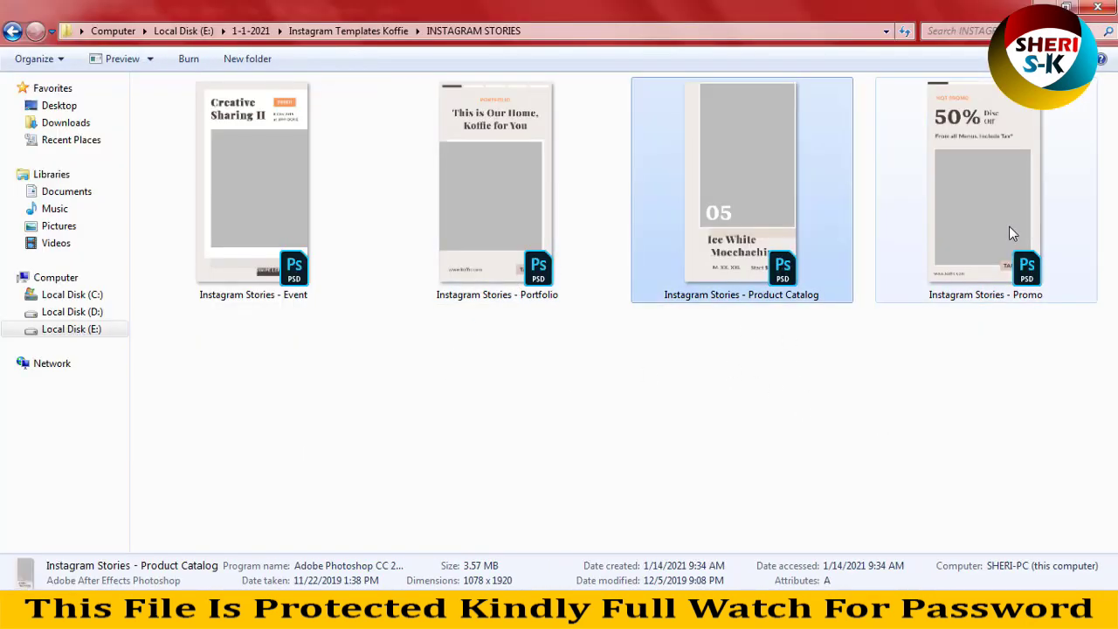
key("Left")
key("Left")
left_click(466, 193)
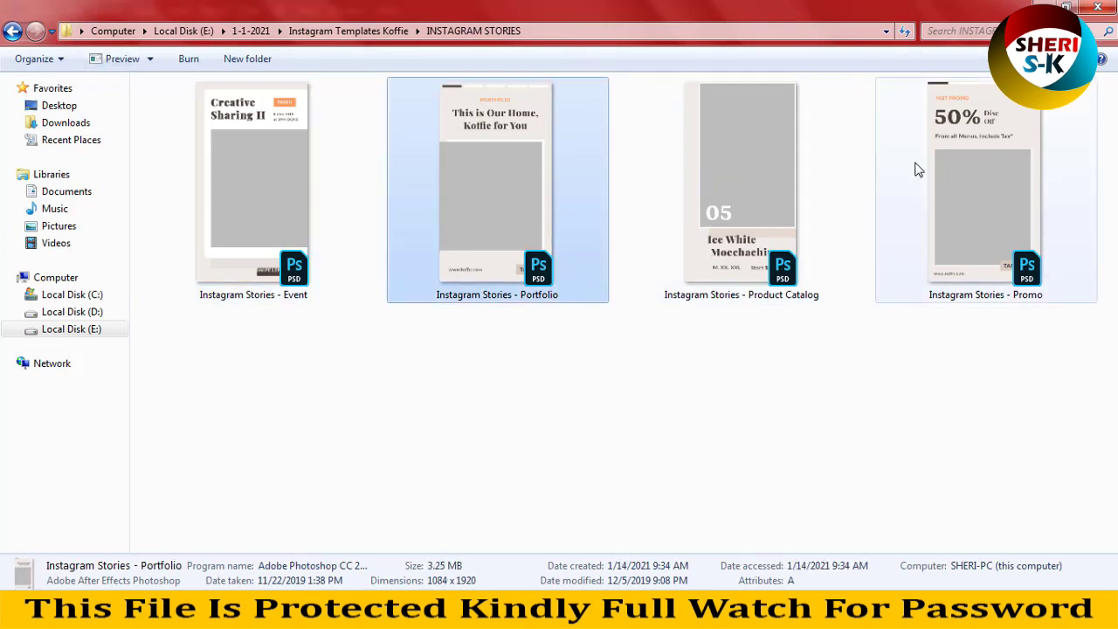
left_click(698, 189)
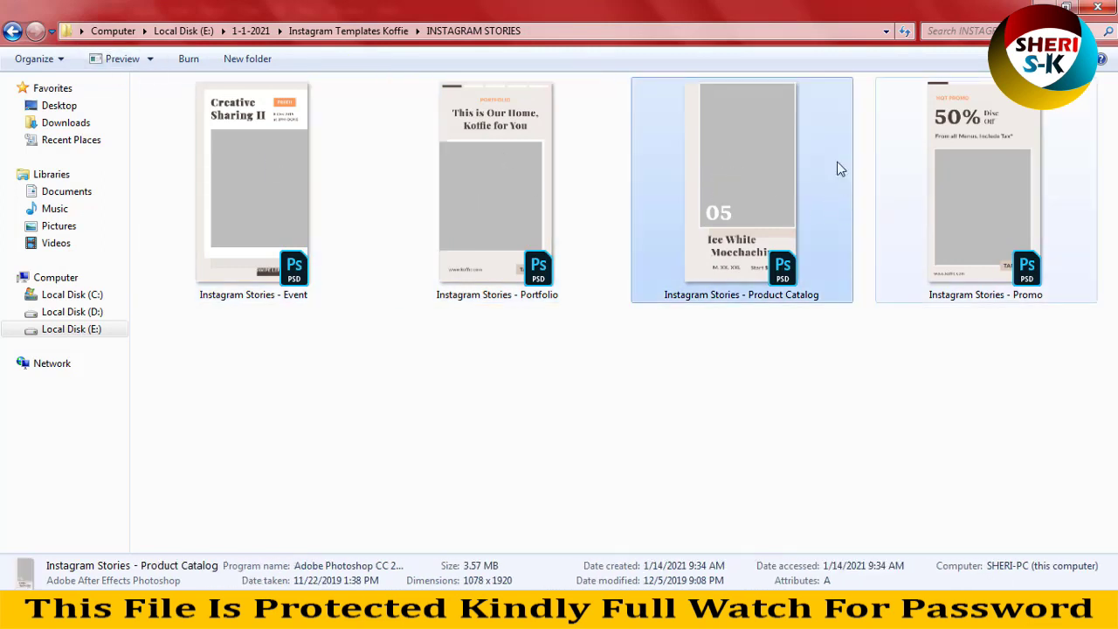
Open the Prodcut Post folder and drag Product Post toward Photoshop
left_click(11, 30)
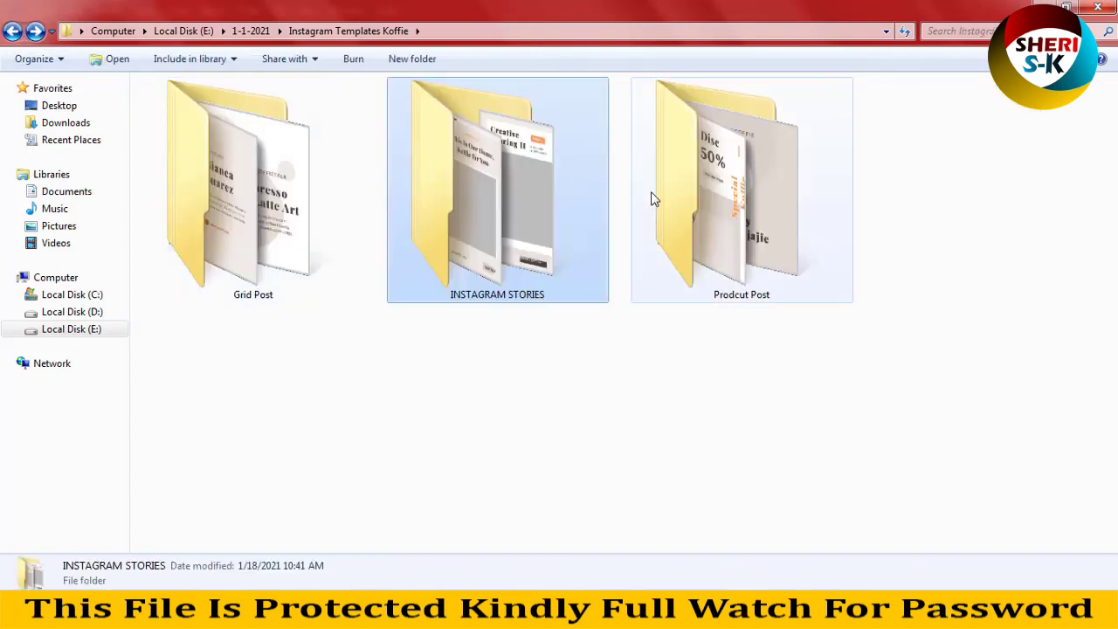
double_click(732, 204)
left_click(314, 179)
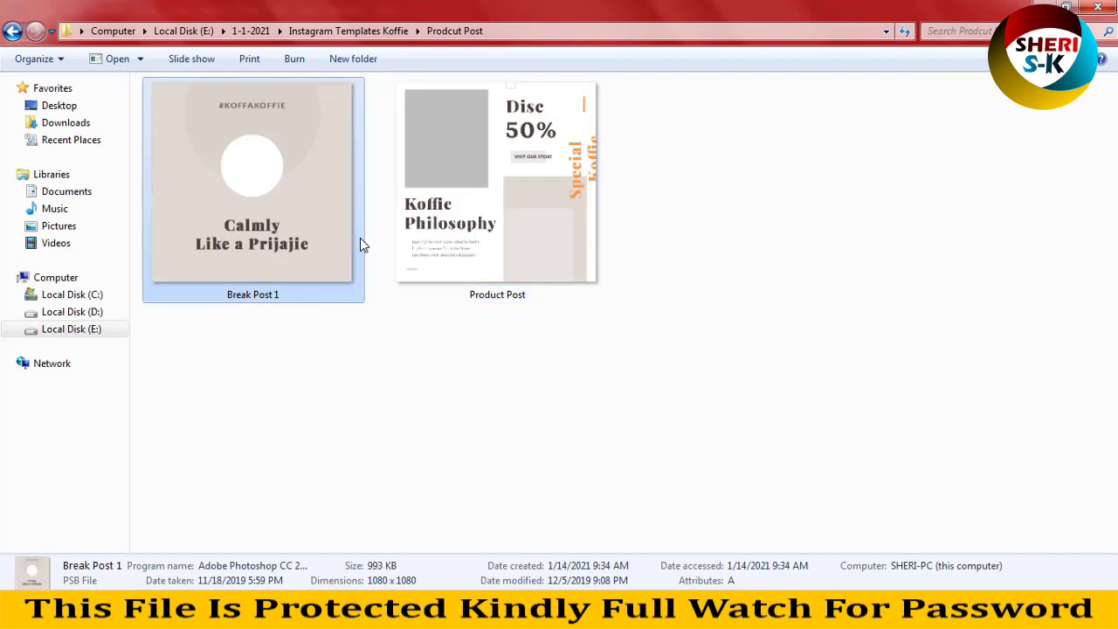
left_click(489, 245)
left_click_drag(519, 208, 127, 586)
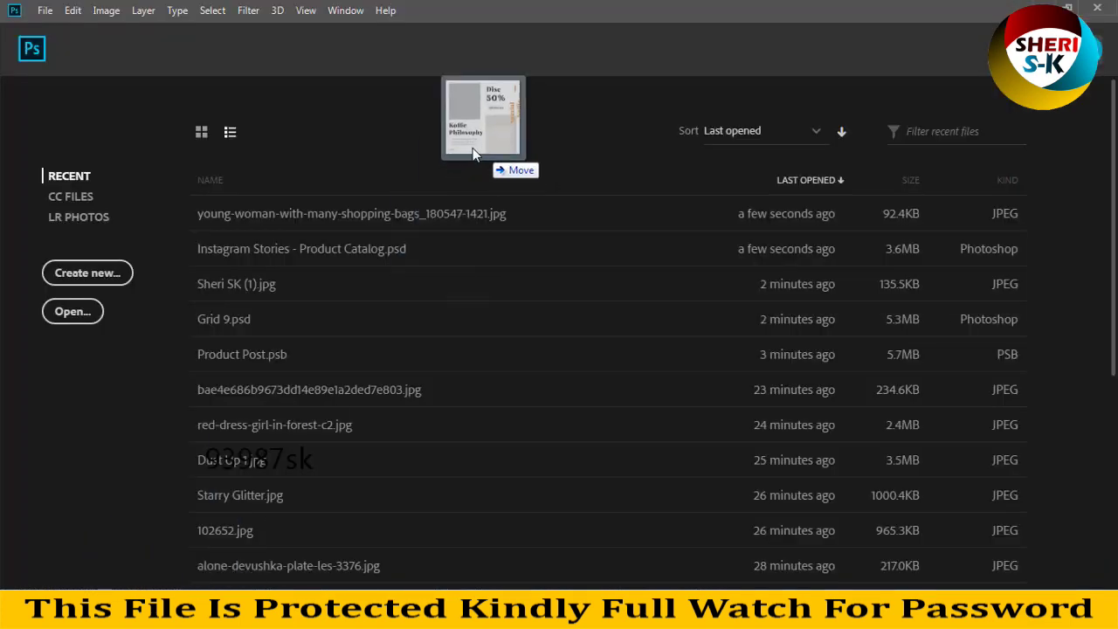
Drop Product Post into Photoshop, hide POST 1–3, show POST 4 and expand its group
left_click_drag(126, 585, 433, 144)
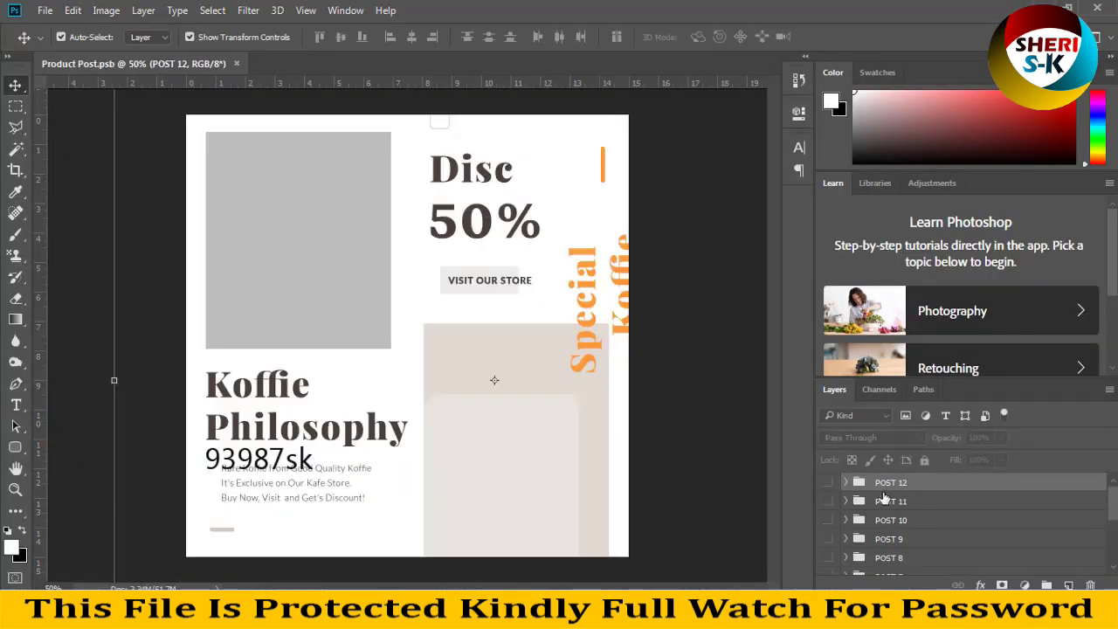
scroll(857, 503, "down", 1)
scroll(865, 515, "up", 1)
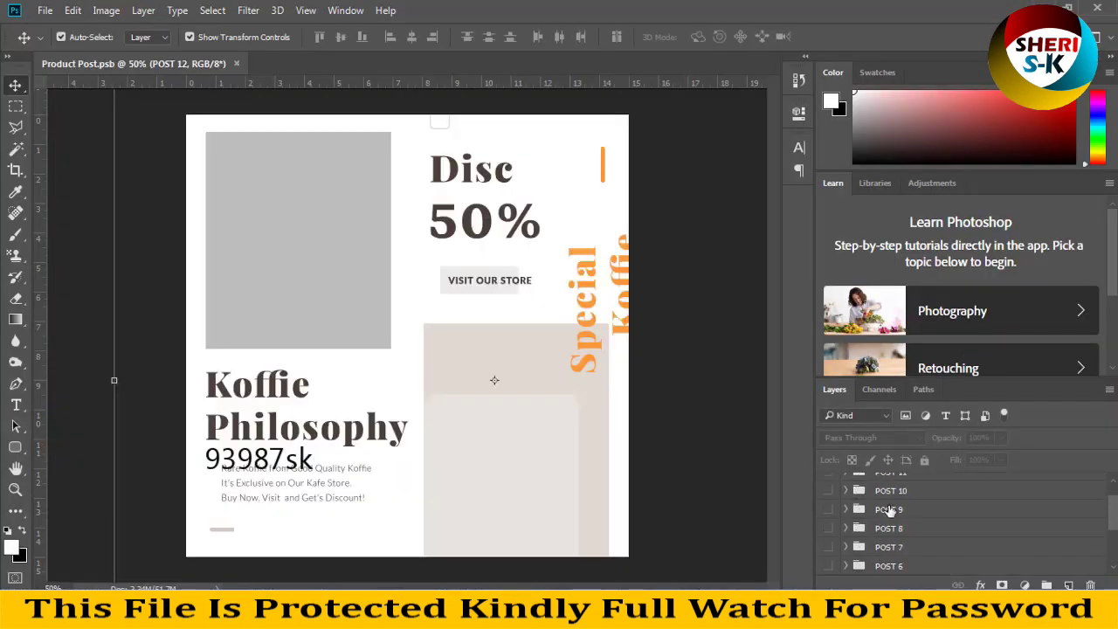
scroll(865, 524, "down", 5)
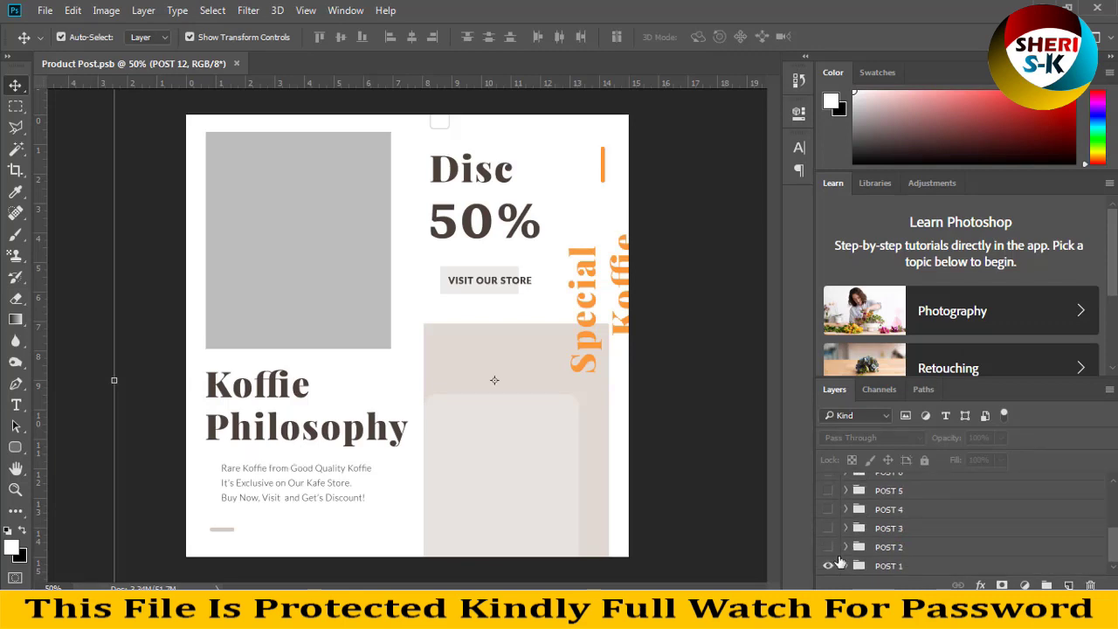
left_click(829, 567)
left_click(829, 547)
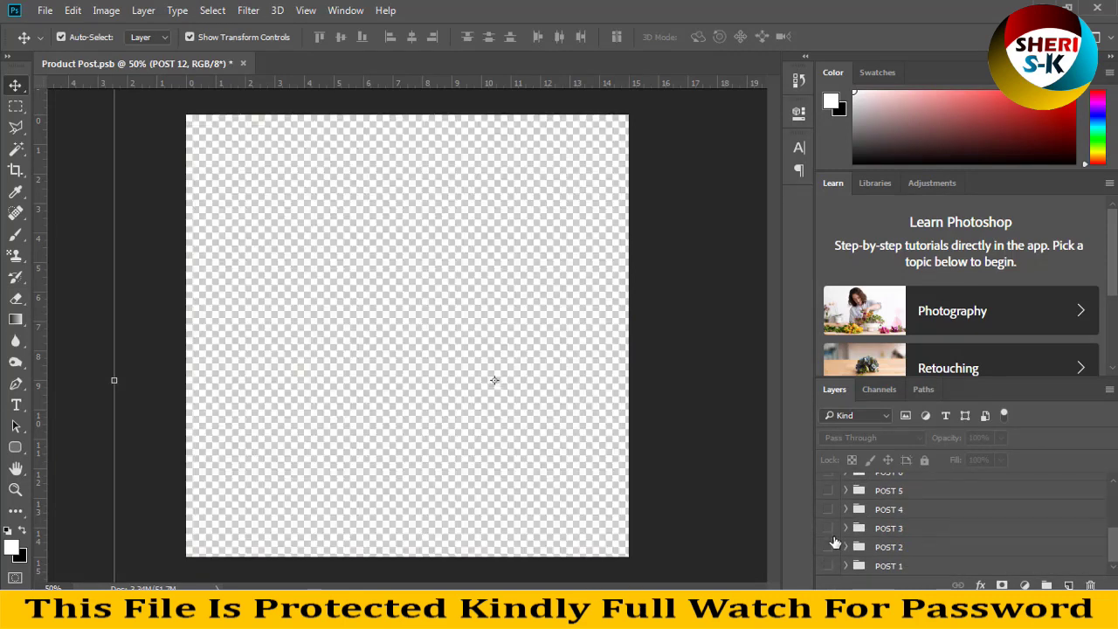
left_click(829, 527)
left_click(829, 528)
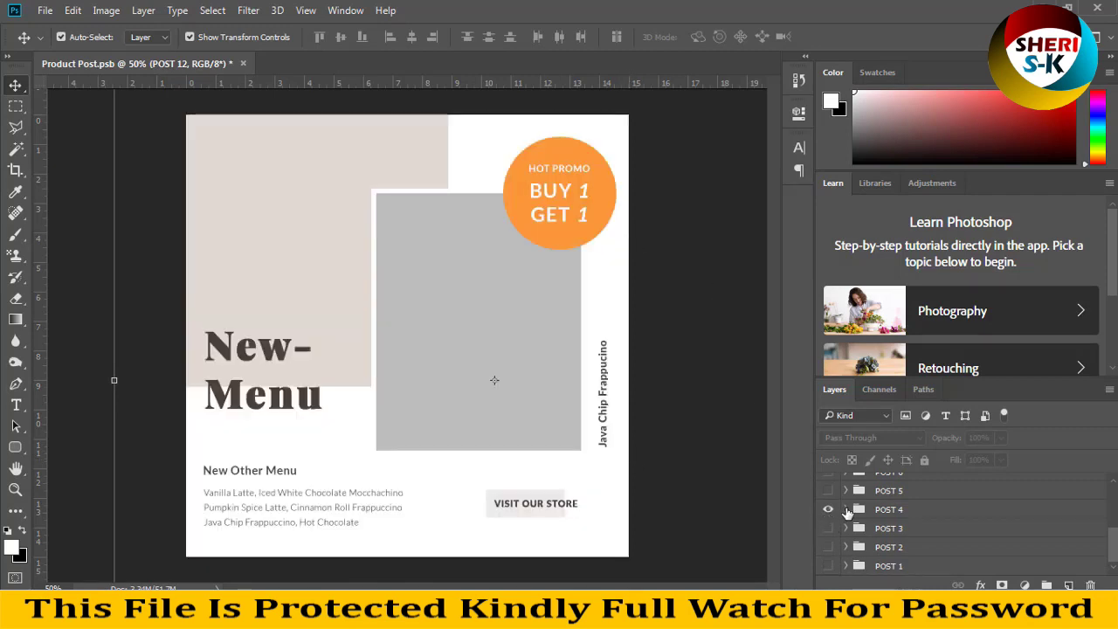
left_click(845, 509)
Inspect POST 4's Button, Text and Promo groups, including the HOT PROMO and Buy 1 Get 1 layers
left_click(899, 536)
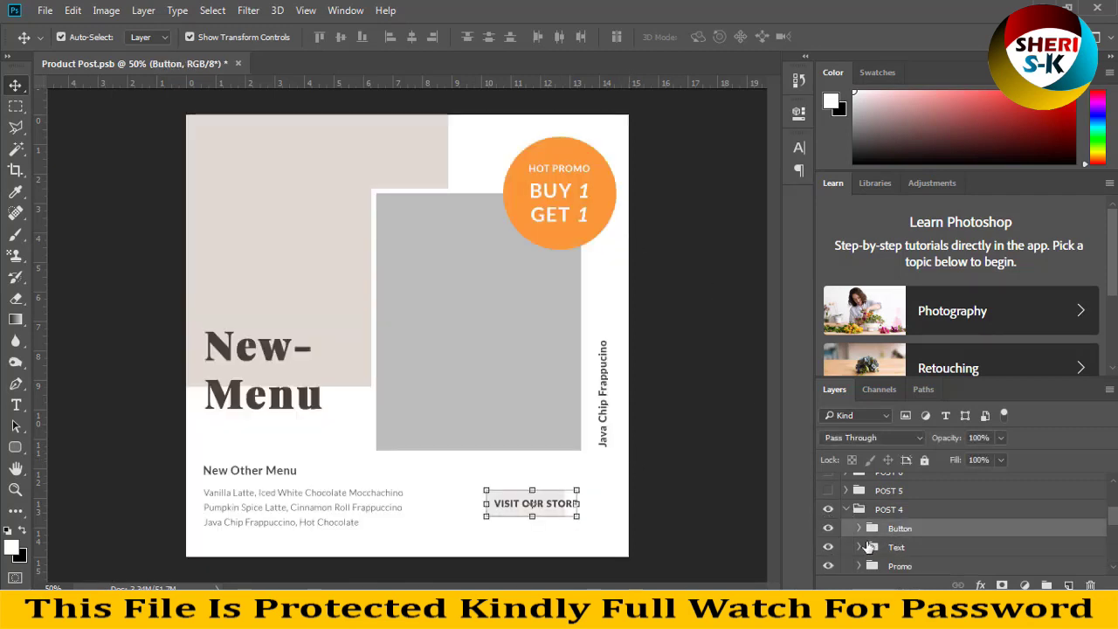
left_click(900, 547)
scroll(905, 554, "down", 1)
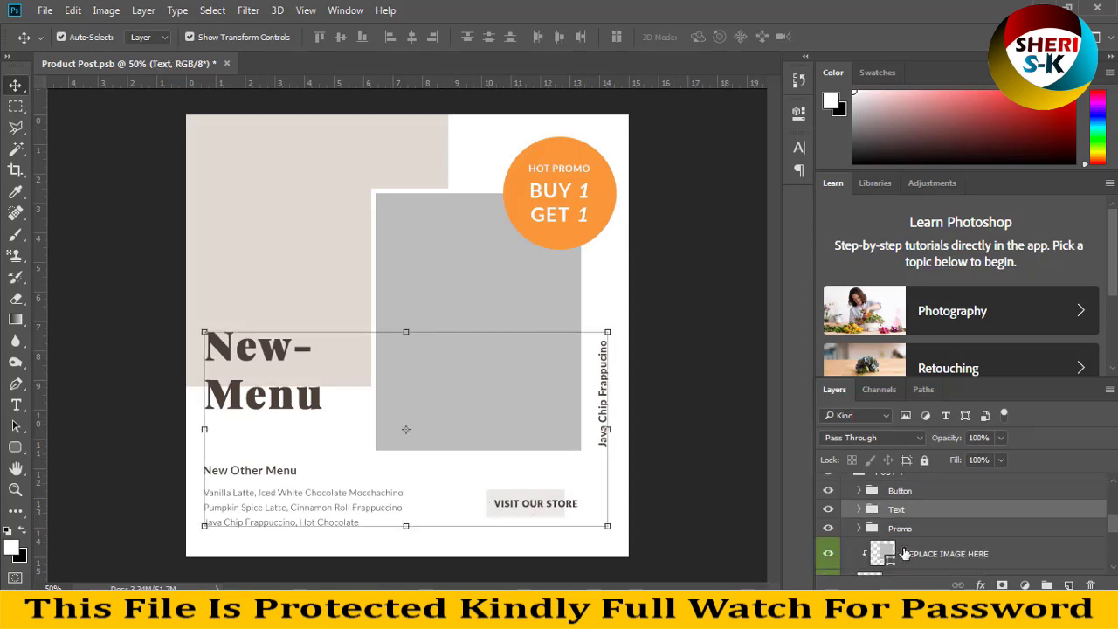
left_click(914, 531)
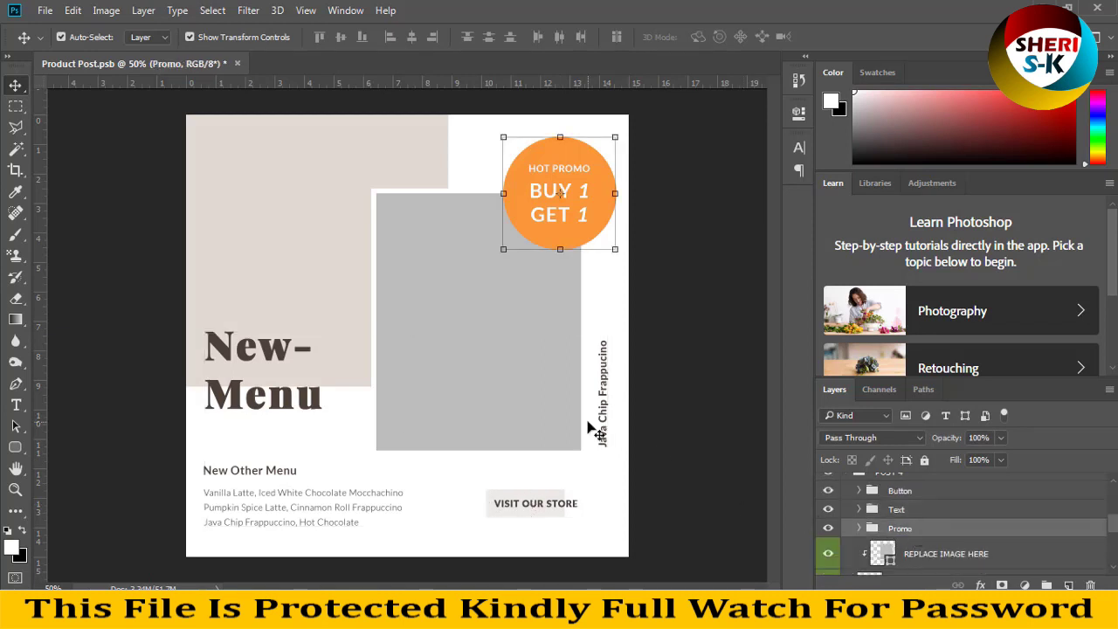
left_click(860, 530)
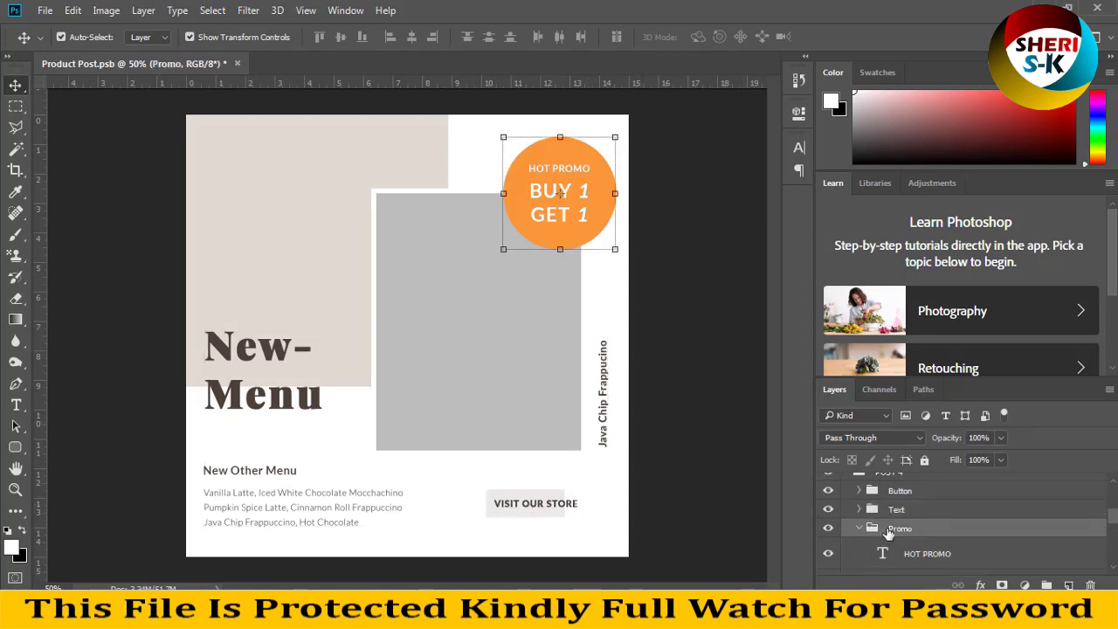
scroll(886, 535, "down", 2)
left_click(950, 524)
left_click(925, 548)
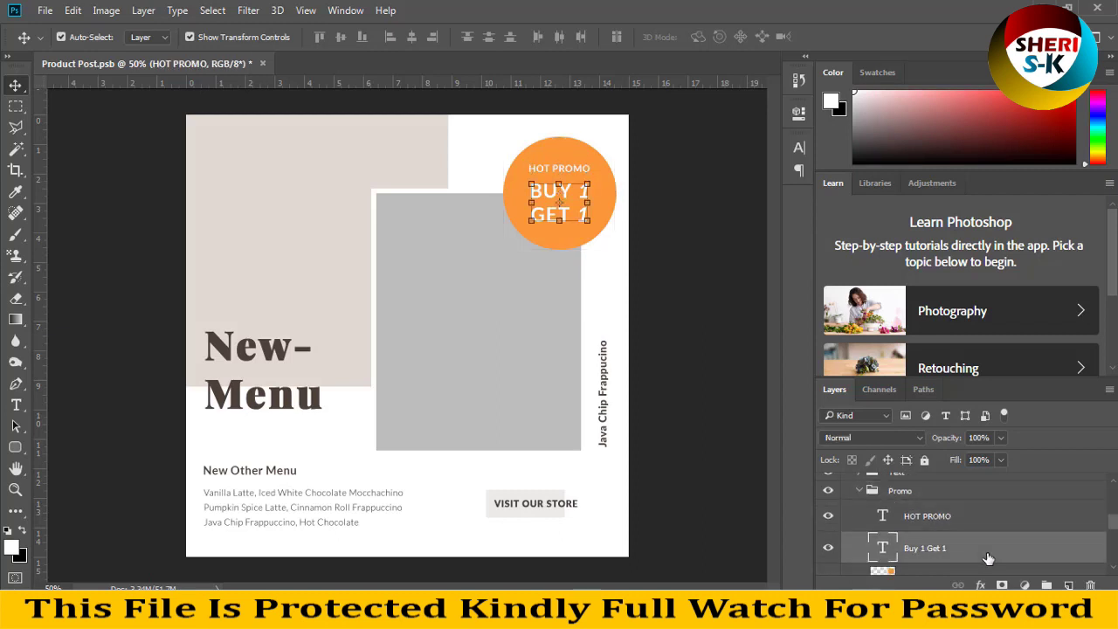
scroll(880, 530, "down", 1)
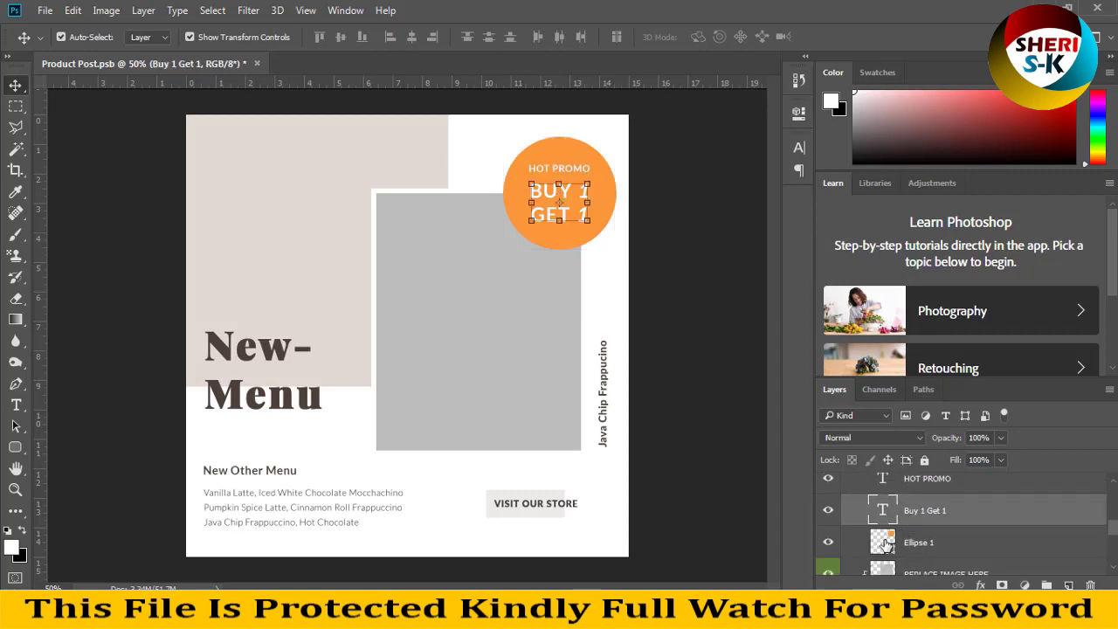
Preview black as the Ellipse 1 promo circle fill, then cancel to keep it orange
left_click(928, 540)
double_click(884, 545)
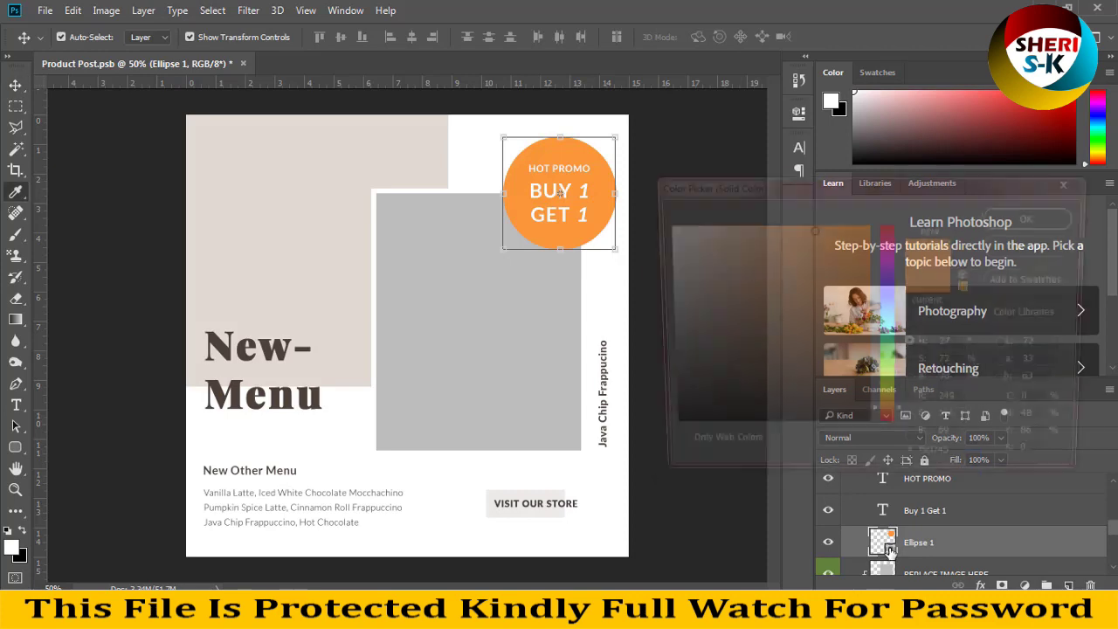
left_click_drag(664, 430, 744, 428)
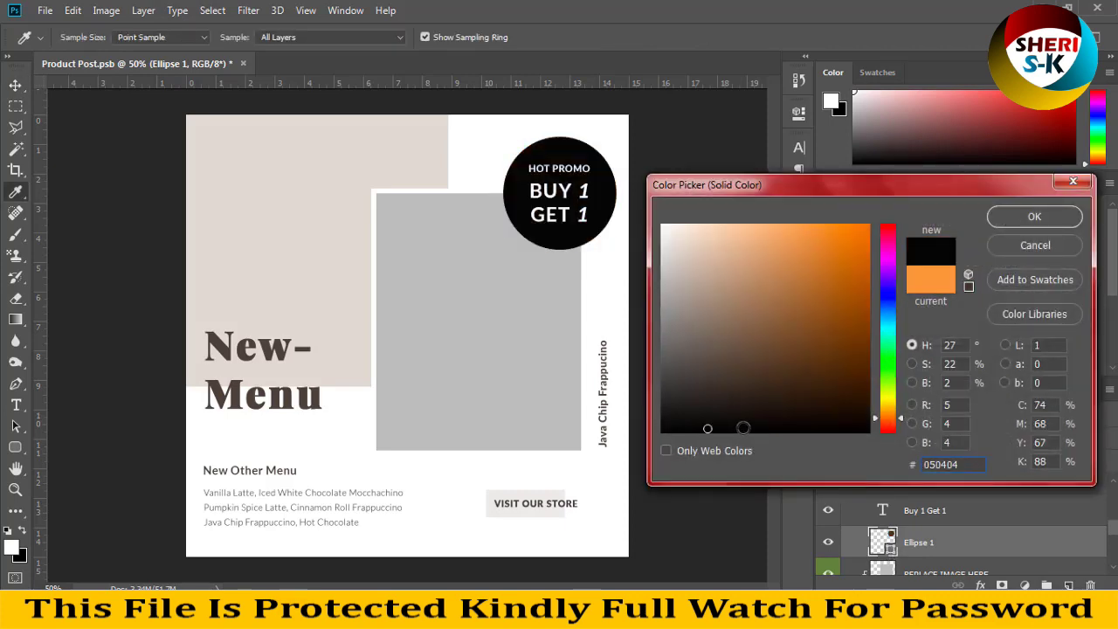
left_click(1035, 216)
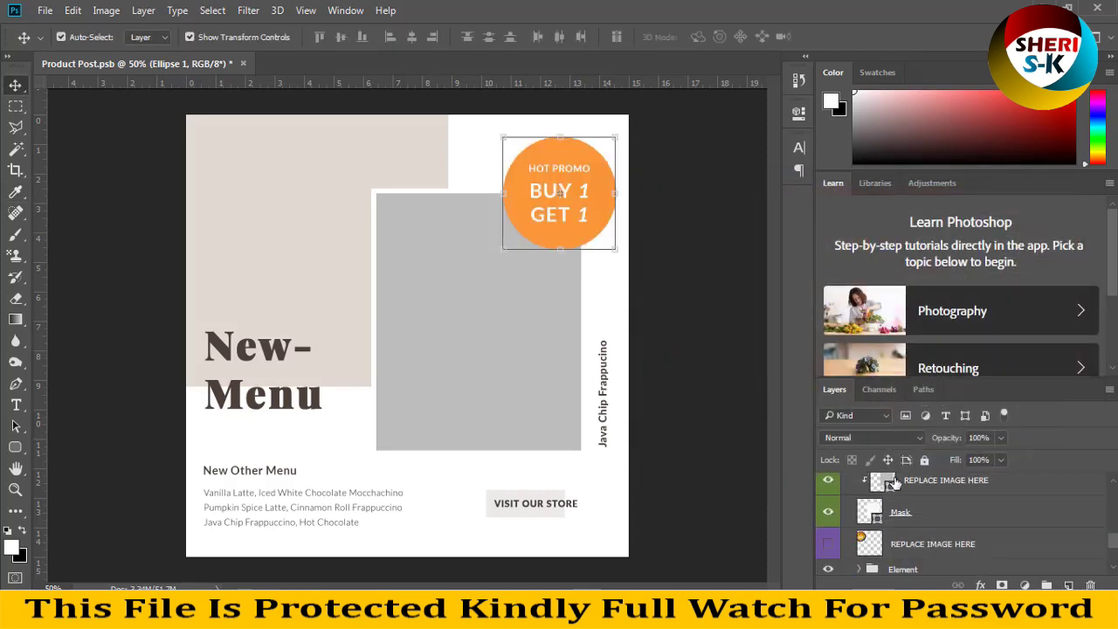
Make POST 4's REPLACE IMAGE HERE layer active in the Layers panel
left_click(932, 490)
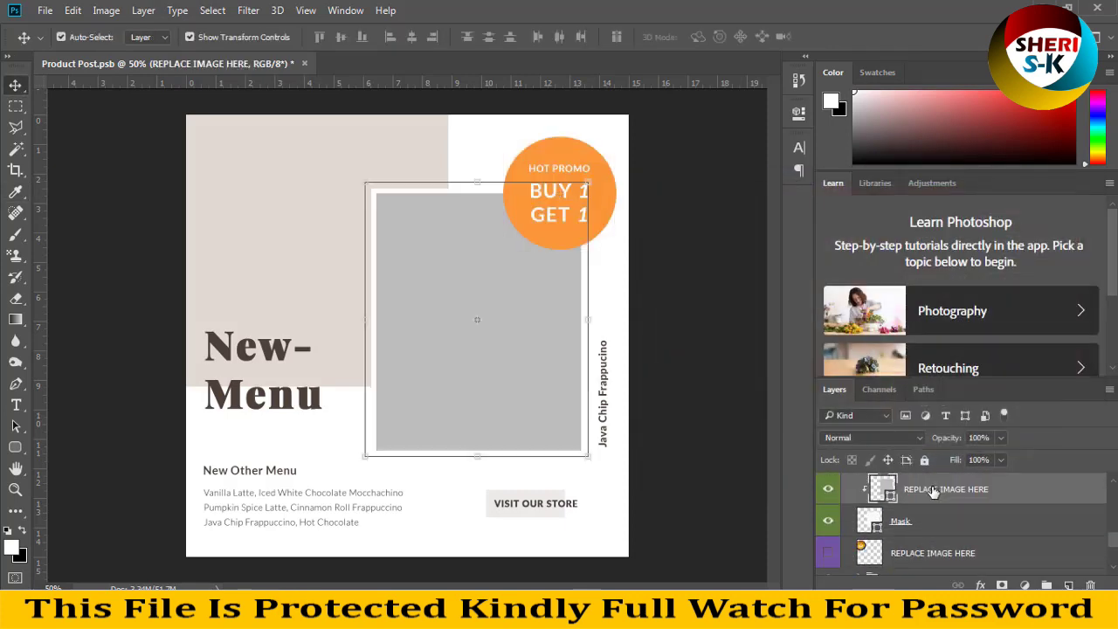
scroll(915, 489, "up", 1)
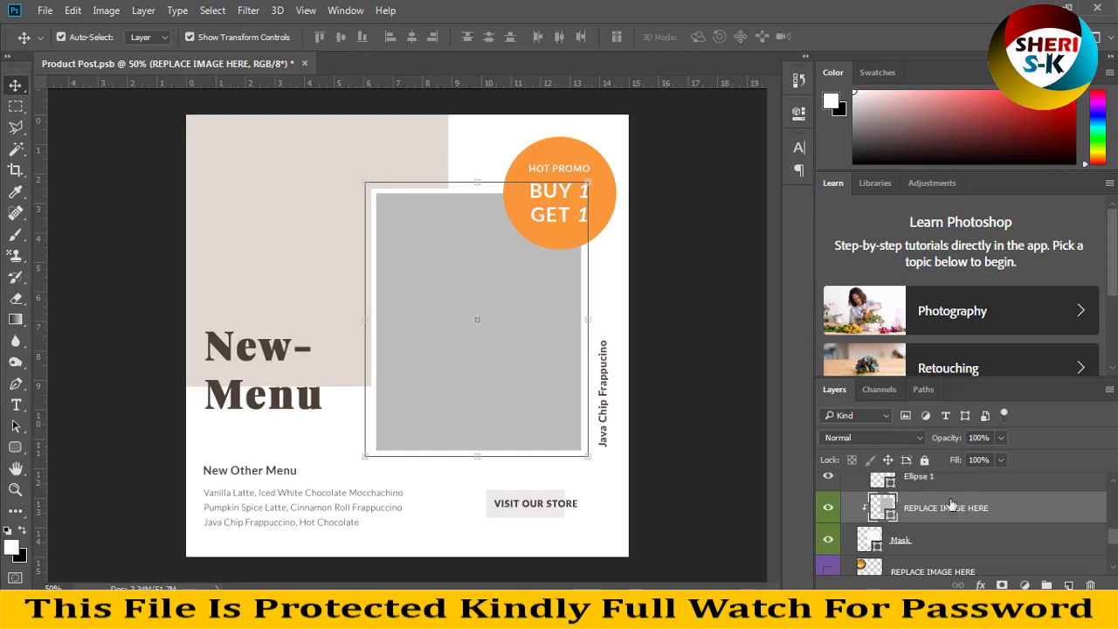